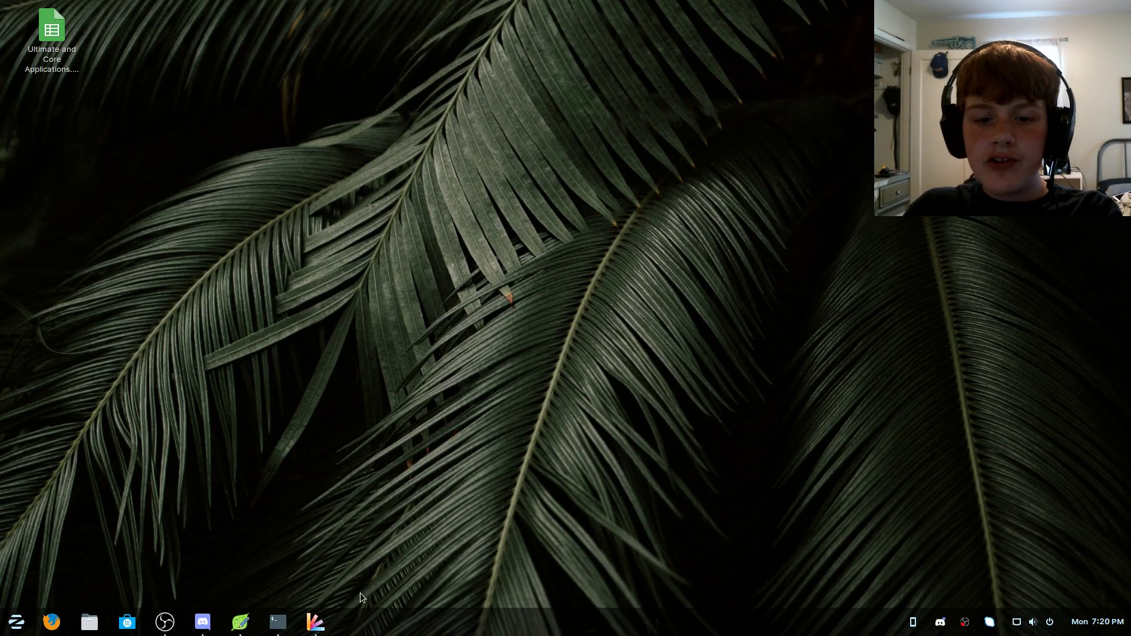
- Add the ppa:tista/plata-theme repository in Terminal, entering the password and confirming
{"action": "left_click", "coordinate": [278, 622]}
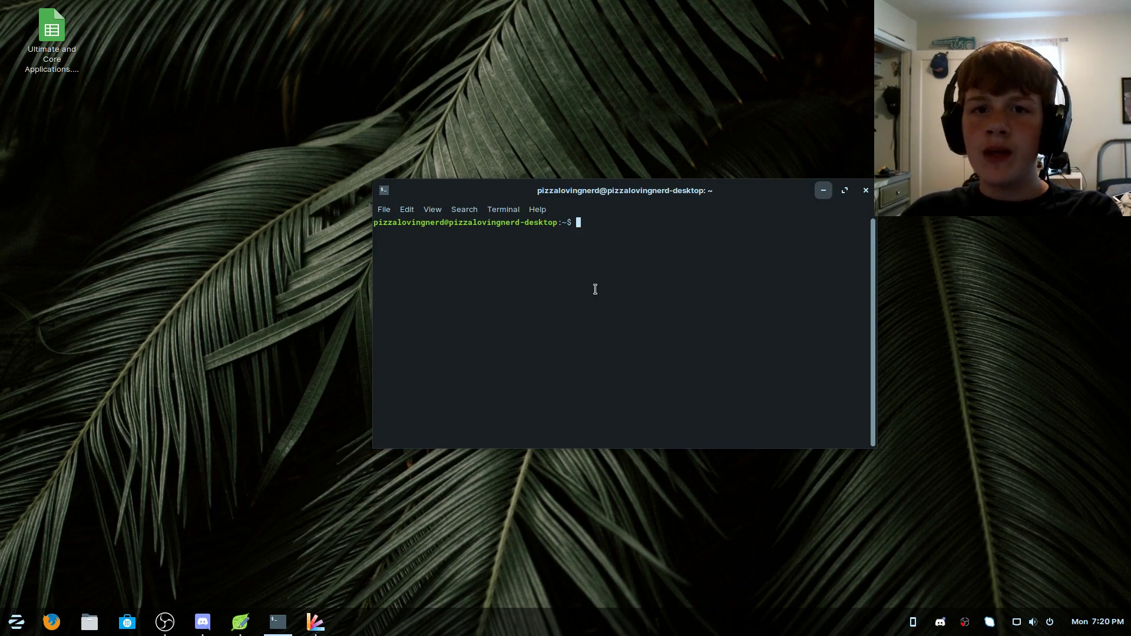
{"action": "type", "text": "sudo apt install libnvidia-compute-418:i386 libnvidia-decode-418:i386 libnvidia-encode-418:i386 libnvidia-fbc1-418:i386 libnvidia-gl-418:i386 libnvidia-ifr1-418:i386"}
{"action": "key", "text": "ctrl+u"}
{"action": "type", "text": "sudo add-apt-repository ppa:tista/plata-theme"}
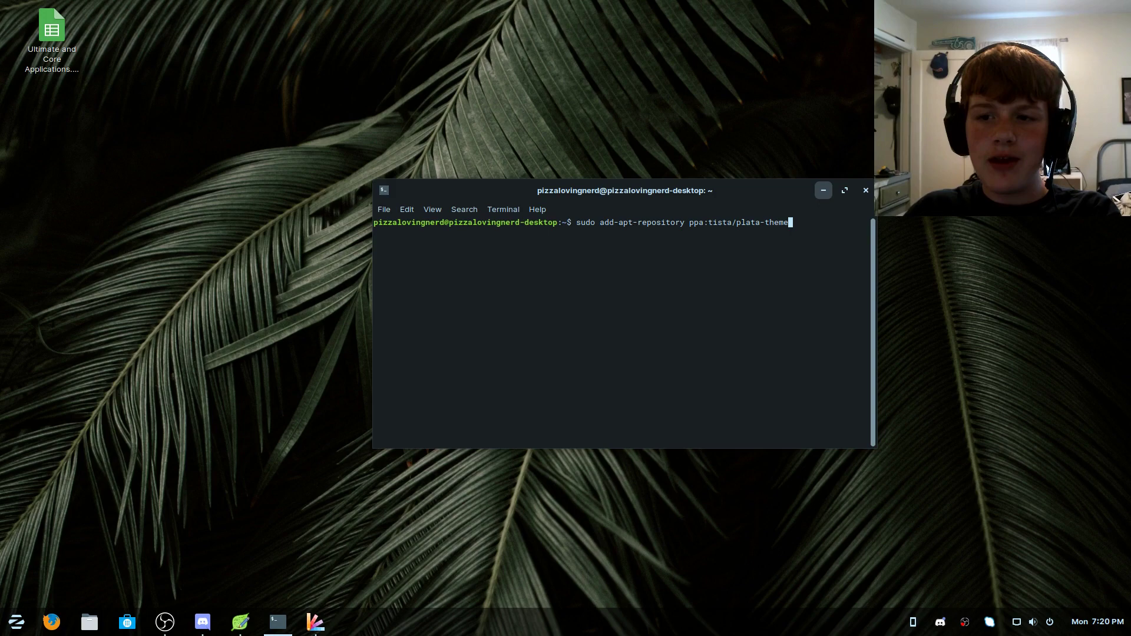
{"action": "key", "text": "Return"}
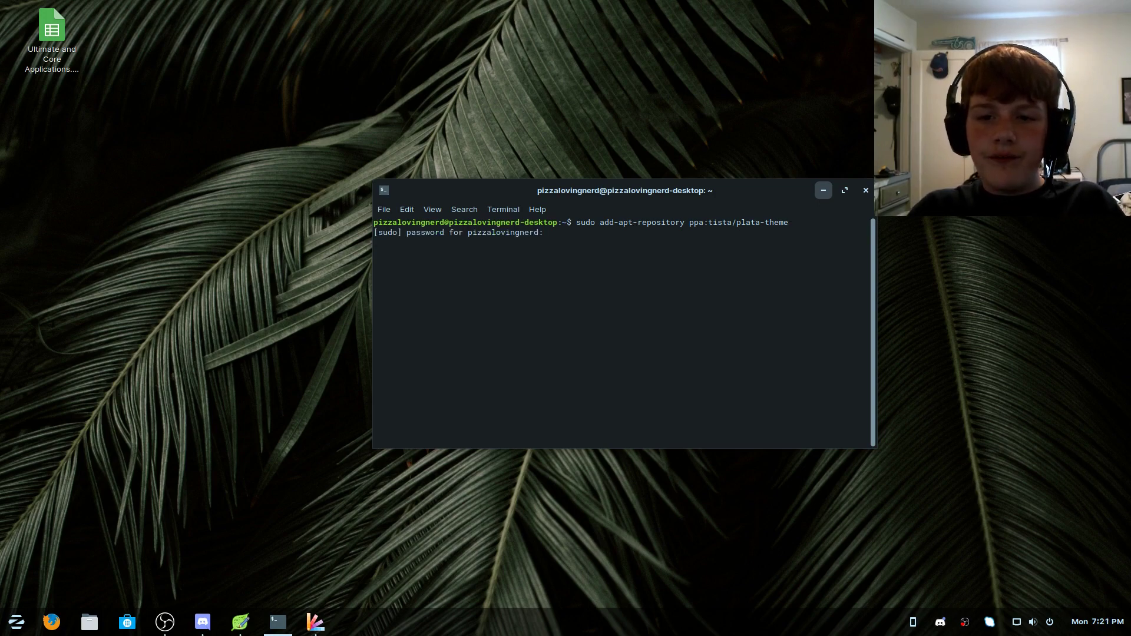
{"action": "key", "text": "Return"}
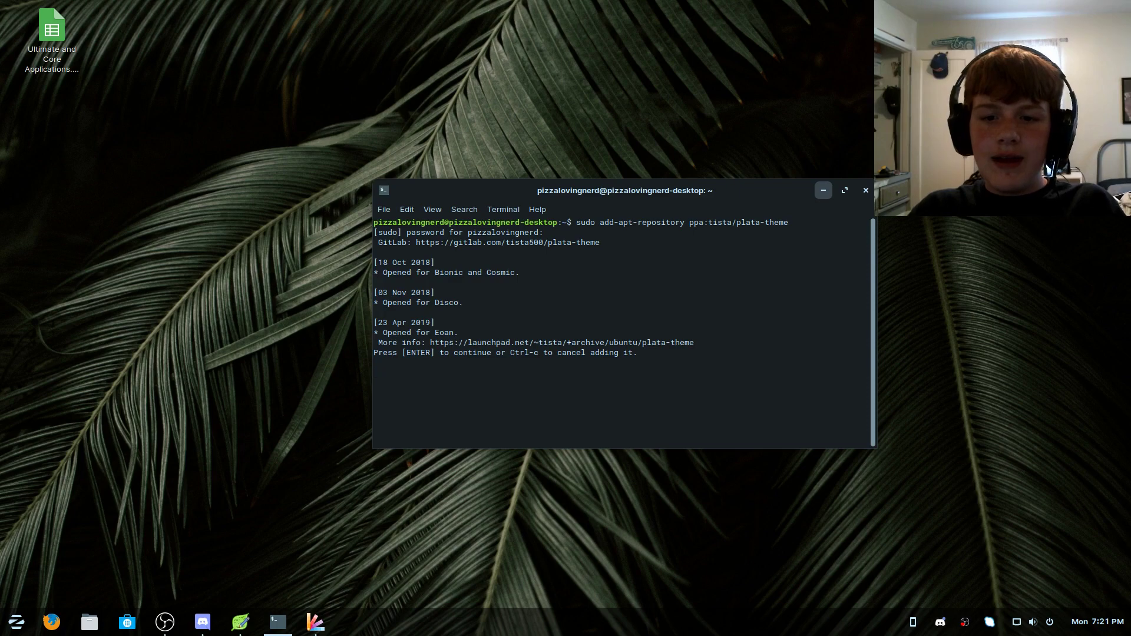
{"action": "key", "text": "Return"}
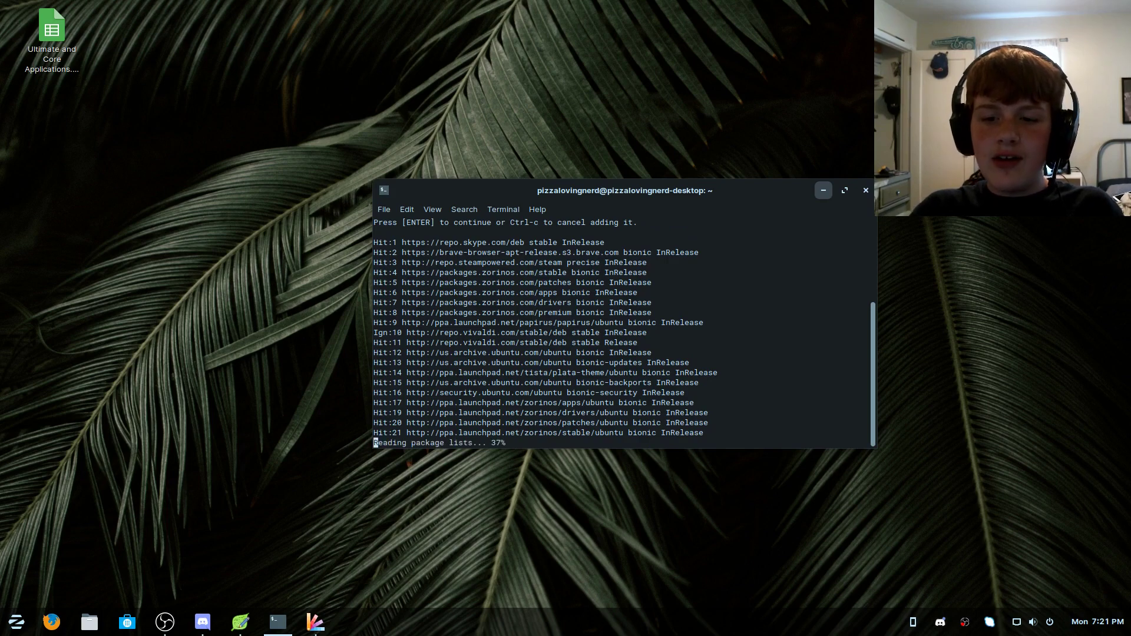
- Edit the recalled command to add the ppa:papirus/papirus repository and confirm
{"action": "key", "text": "Up"}
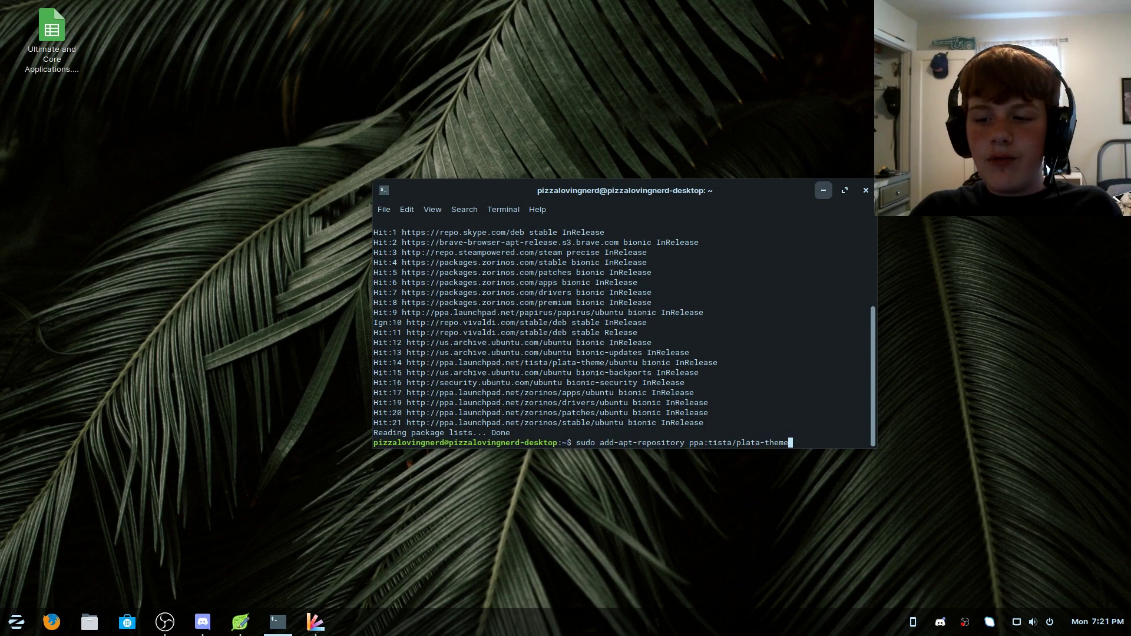
{"action": "key", "text": "BackSpace"}
{"action": "key", "text": "BackSpace"}
{"action": "key", "text": "BackSpace"}
{"action": "key", "text": "BackSpace"}
{"action": "key", "text": "BackSpace"}
{"action": "key", "text": "BackSpace"}
{"action": "key", "text": "BackSpace"}
{"action": "key", "text": "BackSpace"}
{"action": "key", "text": "BackSpace"}
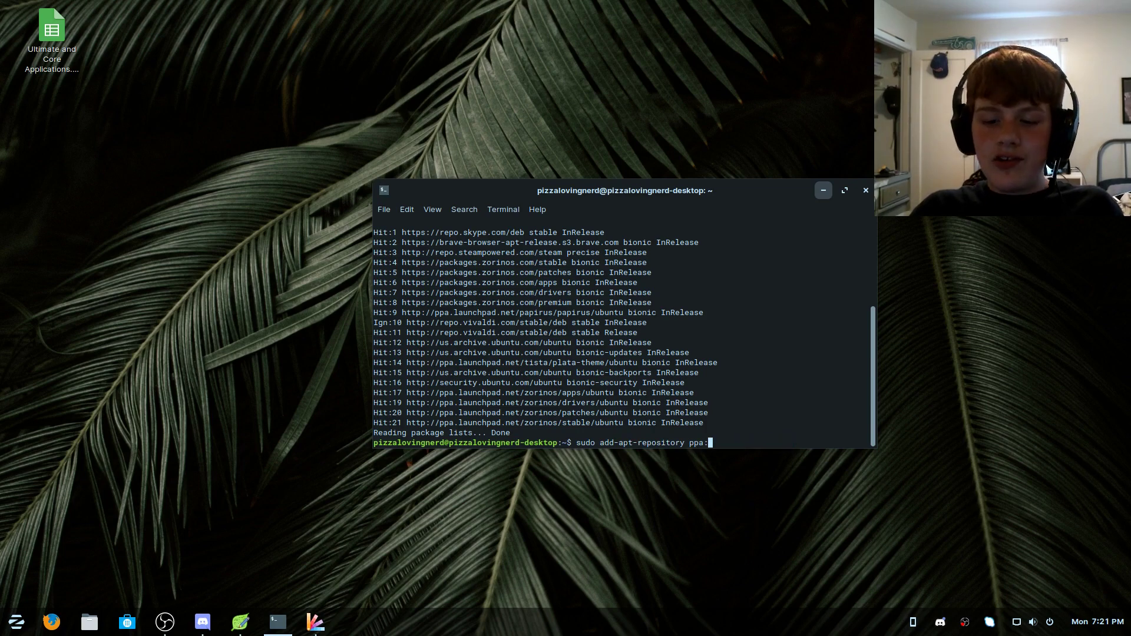
{"action": "type", "text": "pari"}
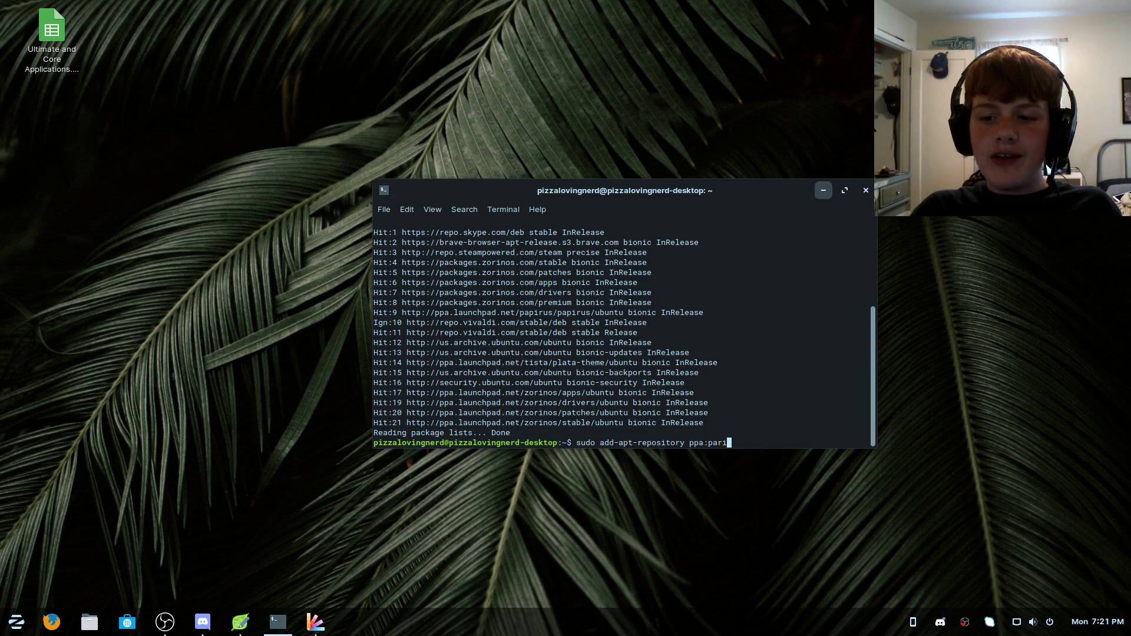
{"action": "key", "text": "BackSpace"}
{"action": "key", "text": "BackSpace"}
{"action": "type", "text": "pirus/pa"}
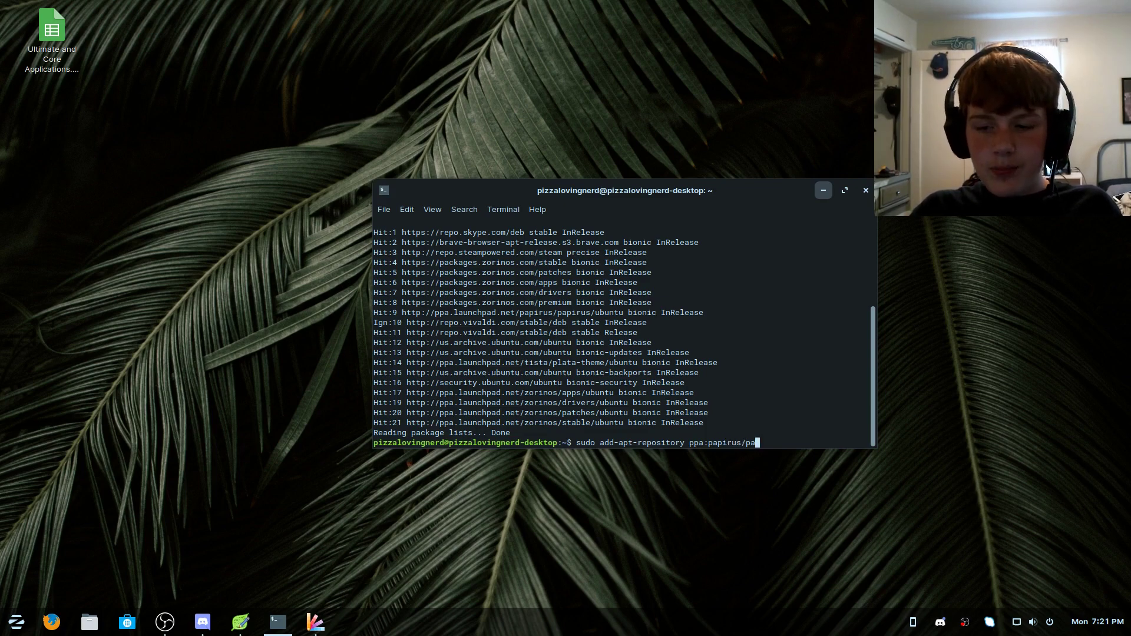
{"action": "type", "text": "pirus"}
{"action": "key", "text": "Return"}
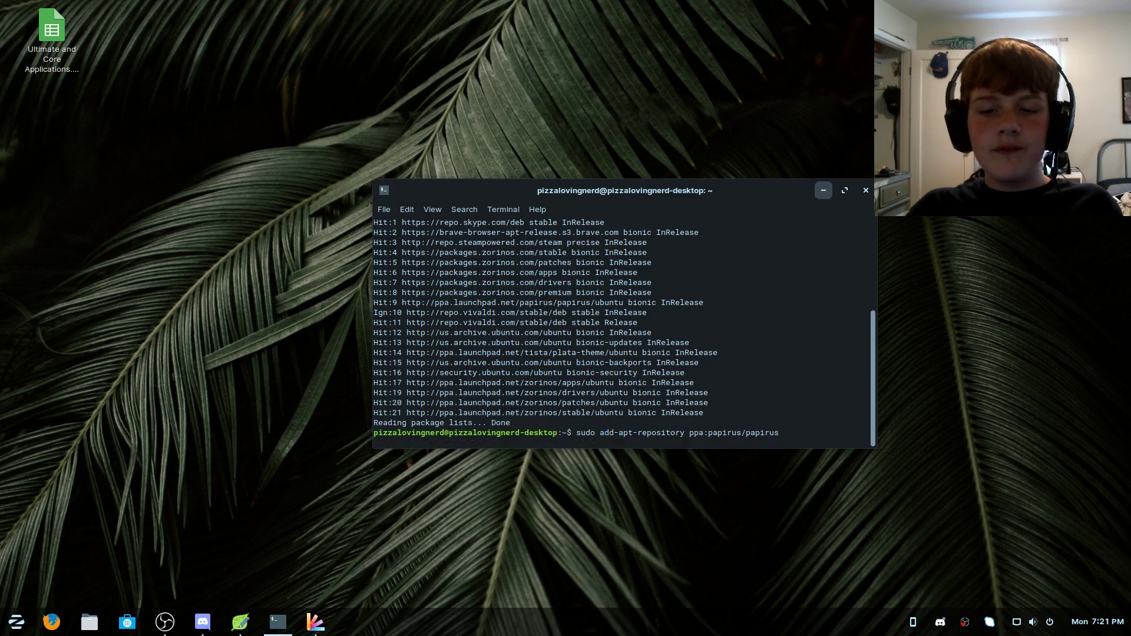
{"action": "key", "text": "Return"}
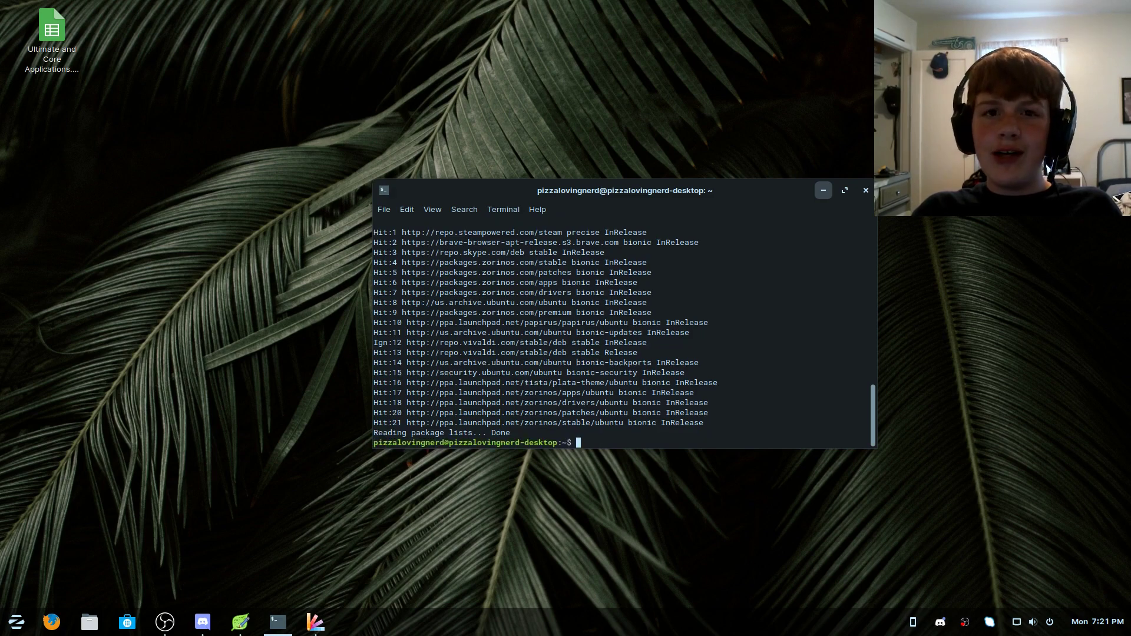
{"action": "type", "text": "sudo apt install papir"}
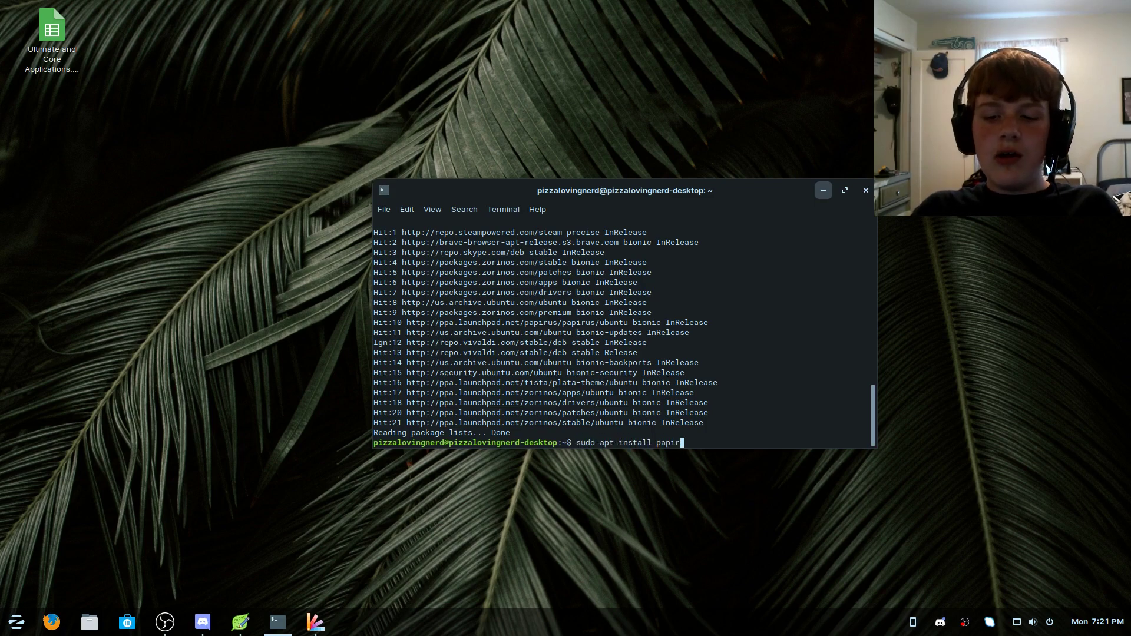
{"action": "type", "text": "us-icon-theme plata-t"}
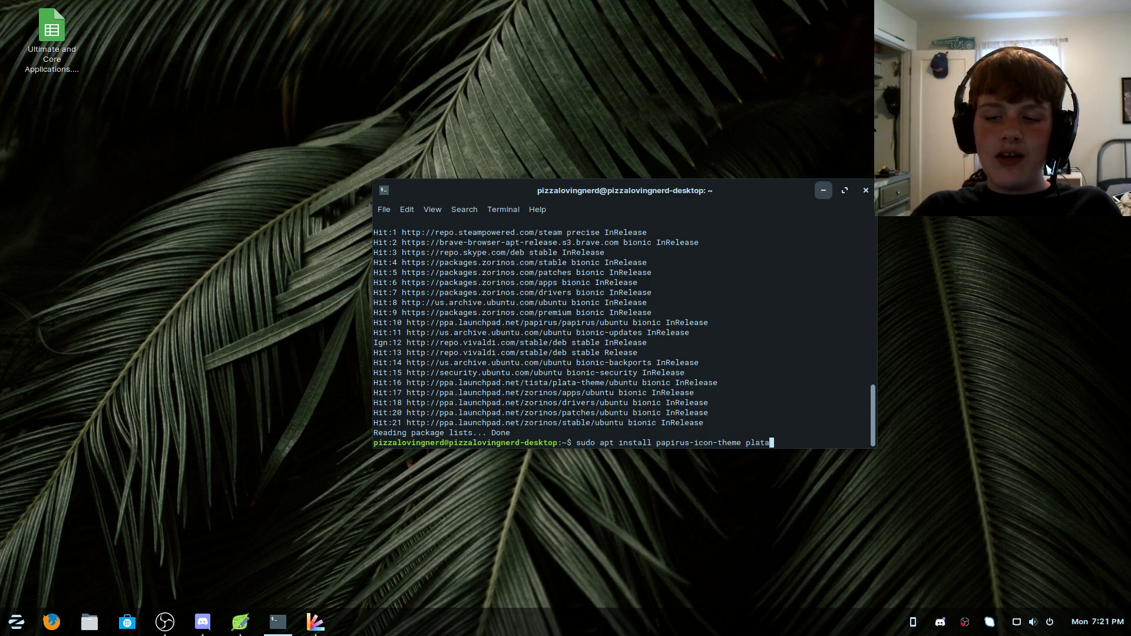
{"action": "type", "text": "heme"}
- Install papirus-icon-theme and plata-theme, then launch Zorin Appearance from the menu
{"action": "key", "text": "Return"}
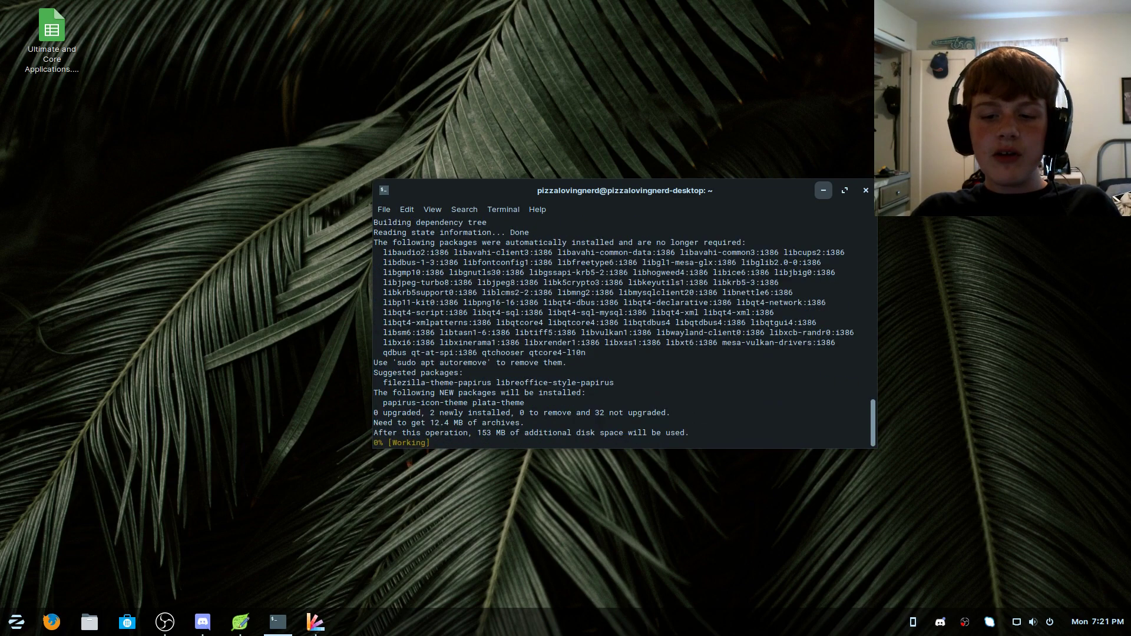
{"action": "type", "text": "y"}
{"action": "key", "text": "Return"}
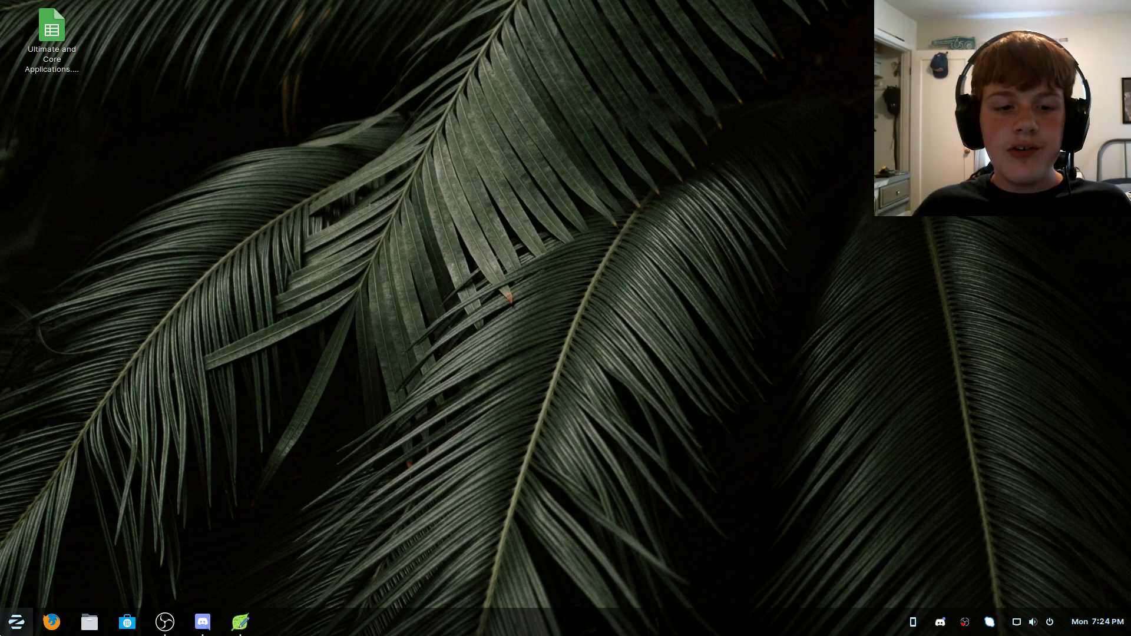
{"action": "key", "text": "super"}
{"action": "type", "text": "app"}
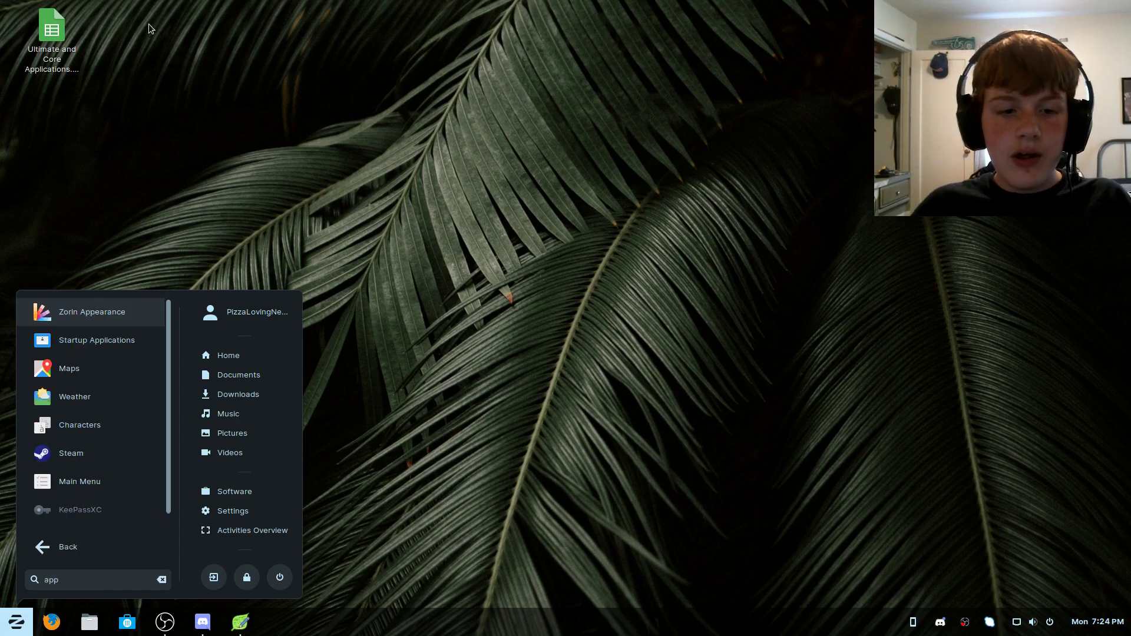
{"action": "left_click", "coordinate": [76, 315]}
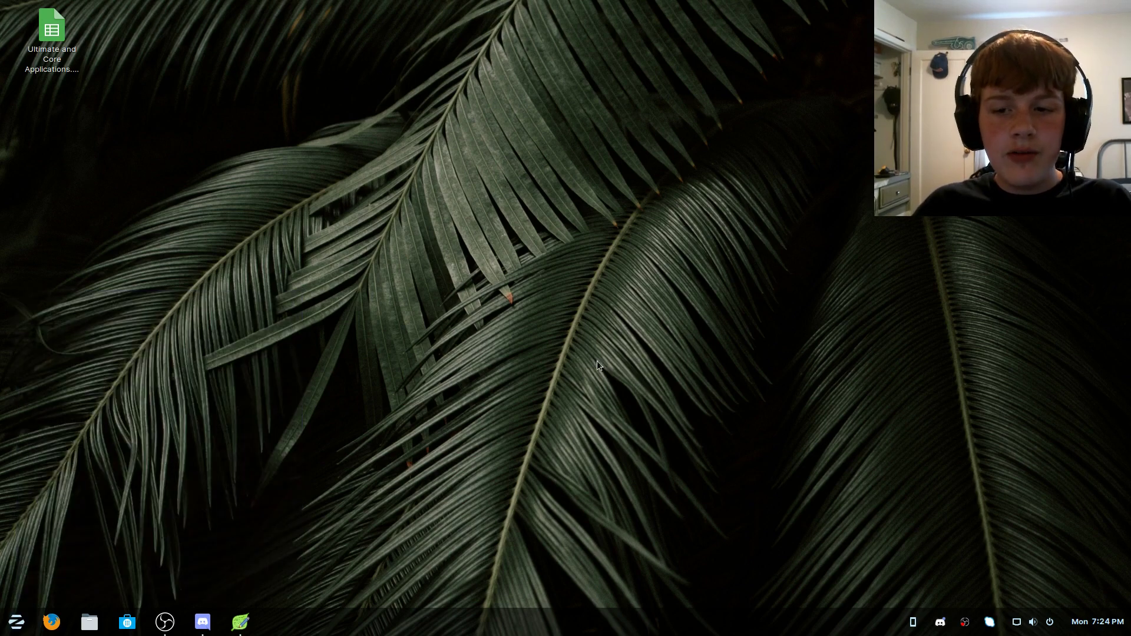
- Try the Plata-Noir-Compact, Plata and Plata-Compact application themes on the Theme tab
{"action": "left_click", "coordinate": [530, 145]}
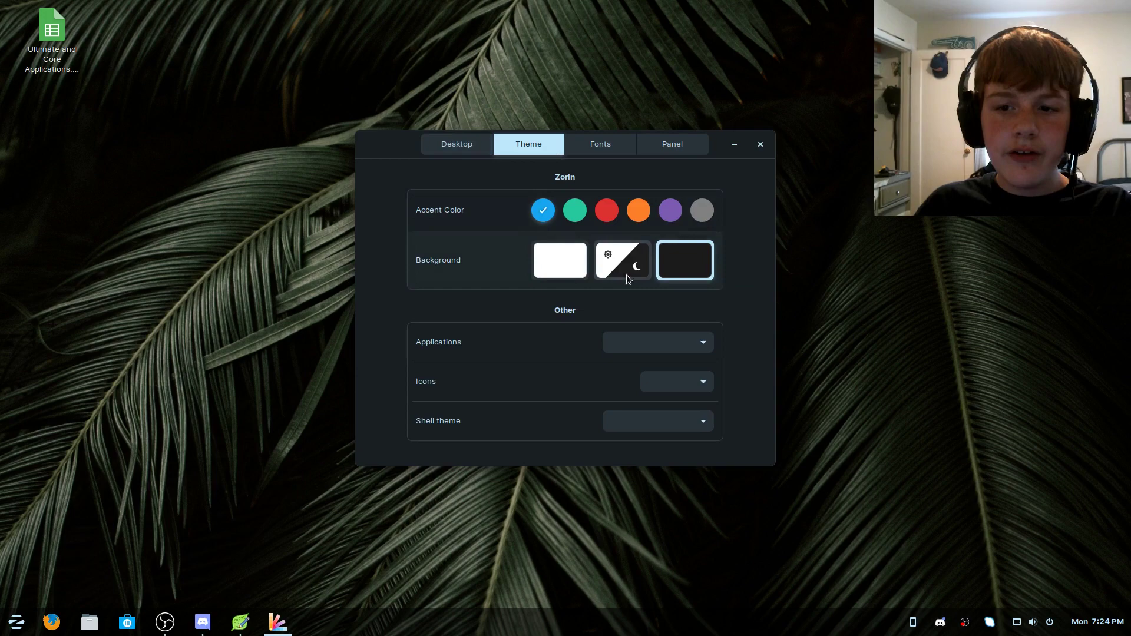
{"action": "left_click", "coordinate": [654, 342]}
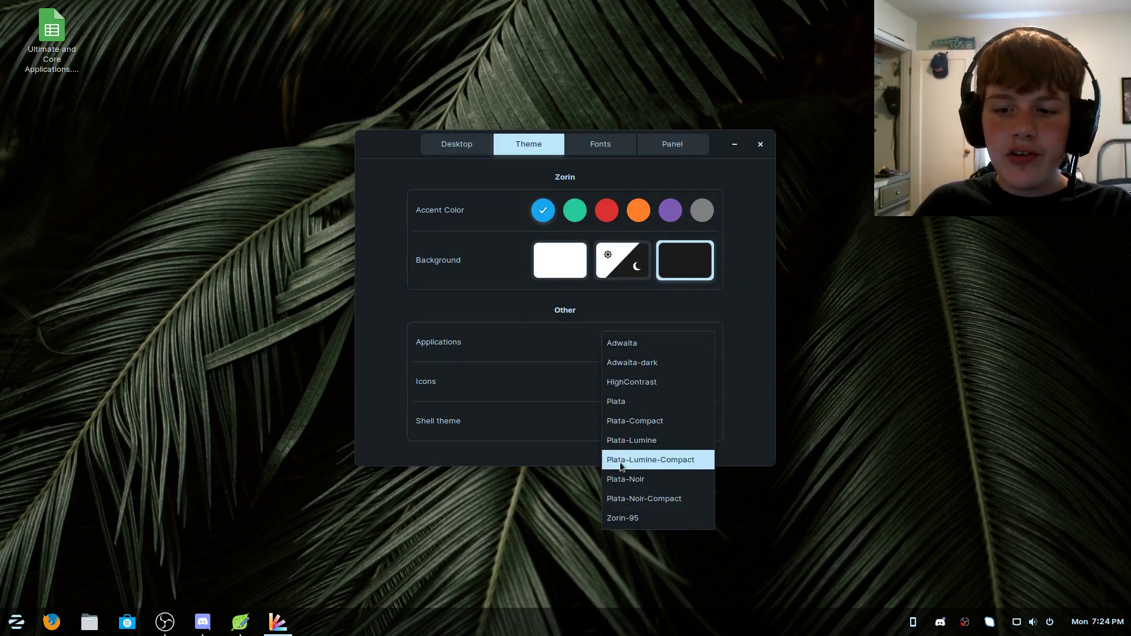
{"action": "left_click", "coordinate": [644, 498]}
{"action": "left_click", "coordinate": [659, 341]}
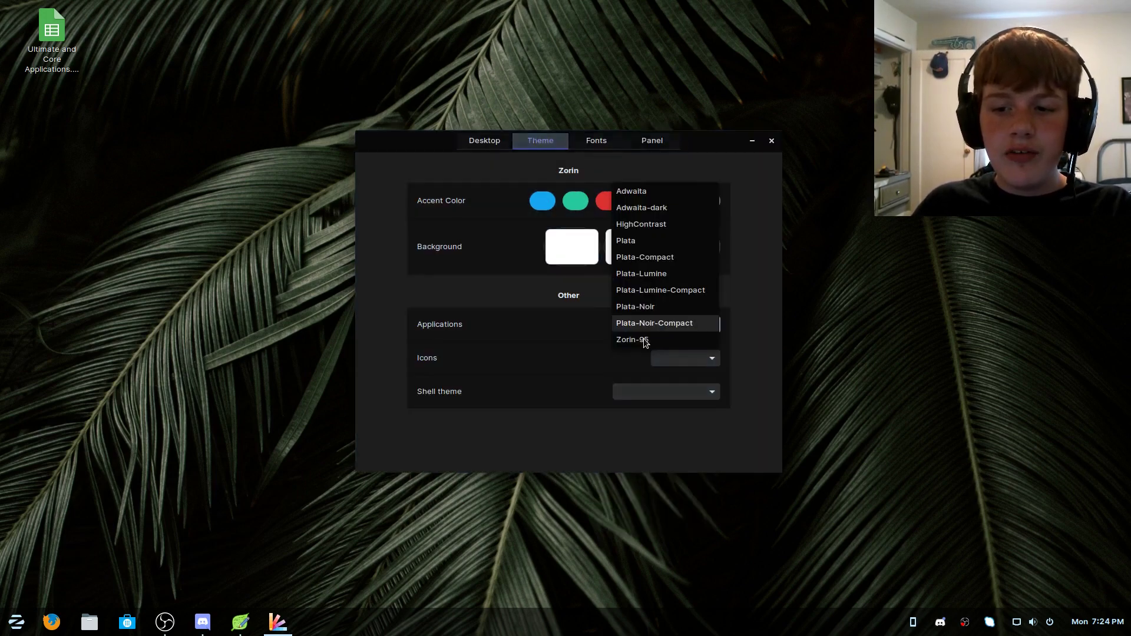
{"action": "left_click", "coordinate": [636, 241]}
{"action": "left_click_drag", "start_coordinate": [391, 142], "coordinate": [268, 97]}
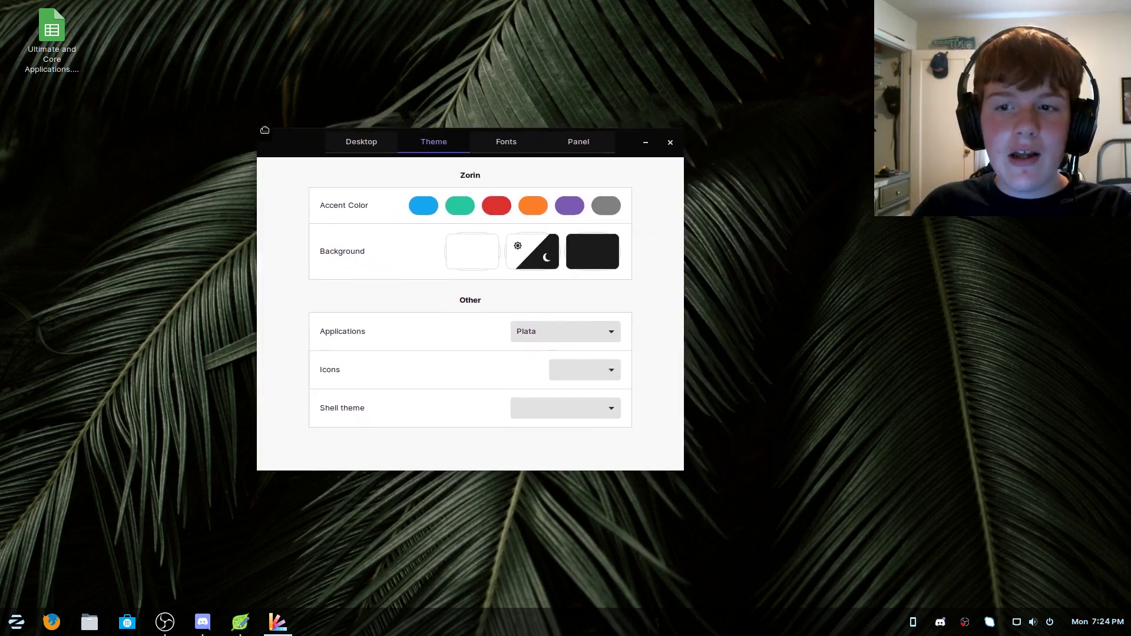
{"action": "left_click", "coordinate": [480, 271]}
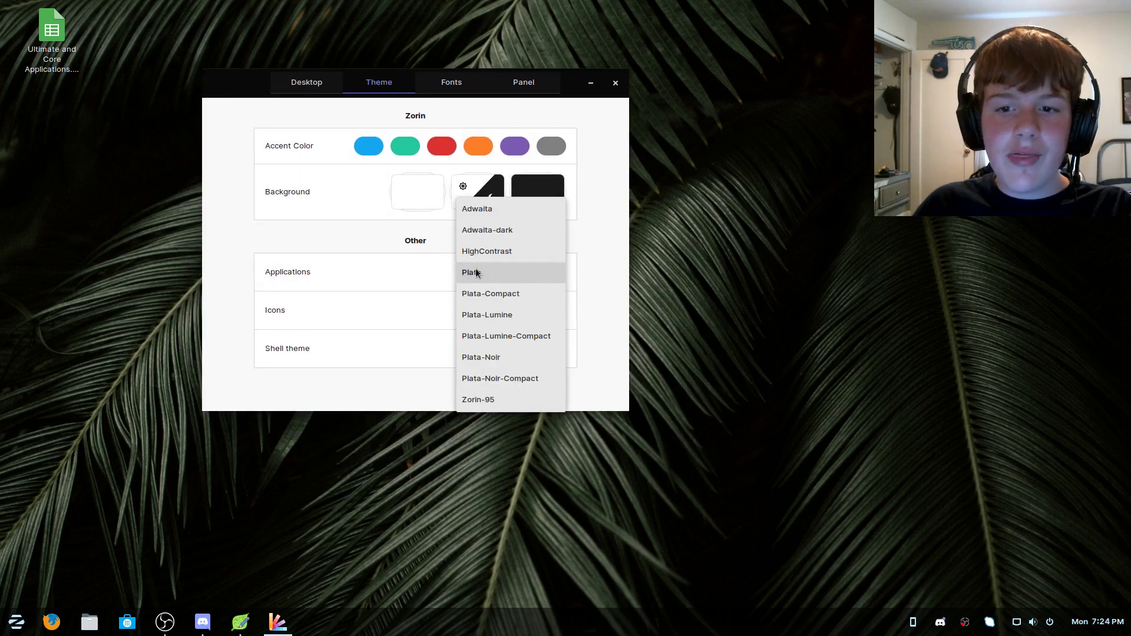
{"action": "left_click", "coordinate": [479, 294]}
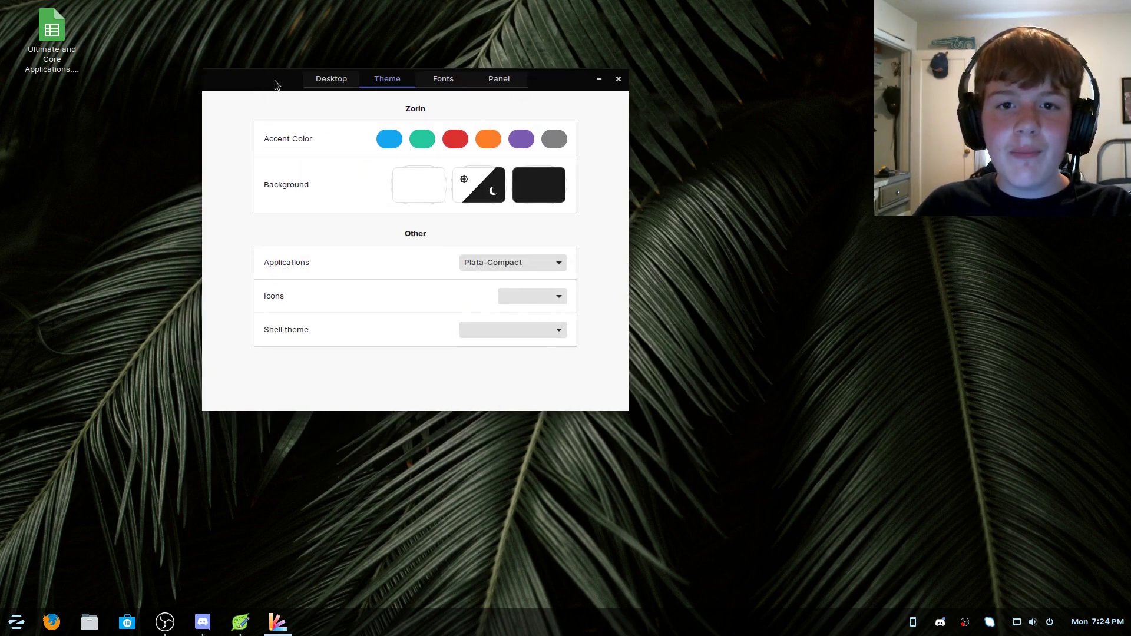
- Try Plata-Lumine, Plata-Lumine-Compact and Plata-Noir, finally settling on Plata-Noir-Compact
{"action": "left_click_drag", "start_coordinate": [266, 89], "coordinate": [331, 97]}
{"action": "left_click", "coordinate": [576, 274]}
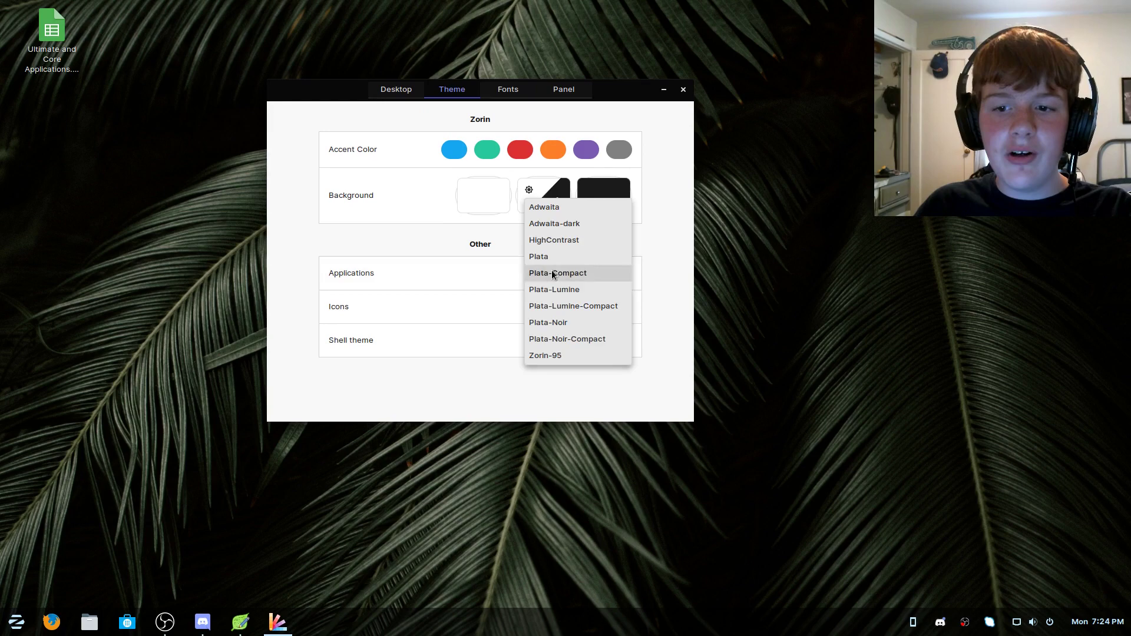
{"action": "left_click", "coordinate": [543, 295]}
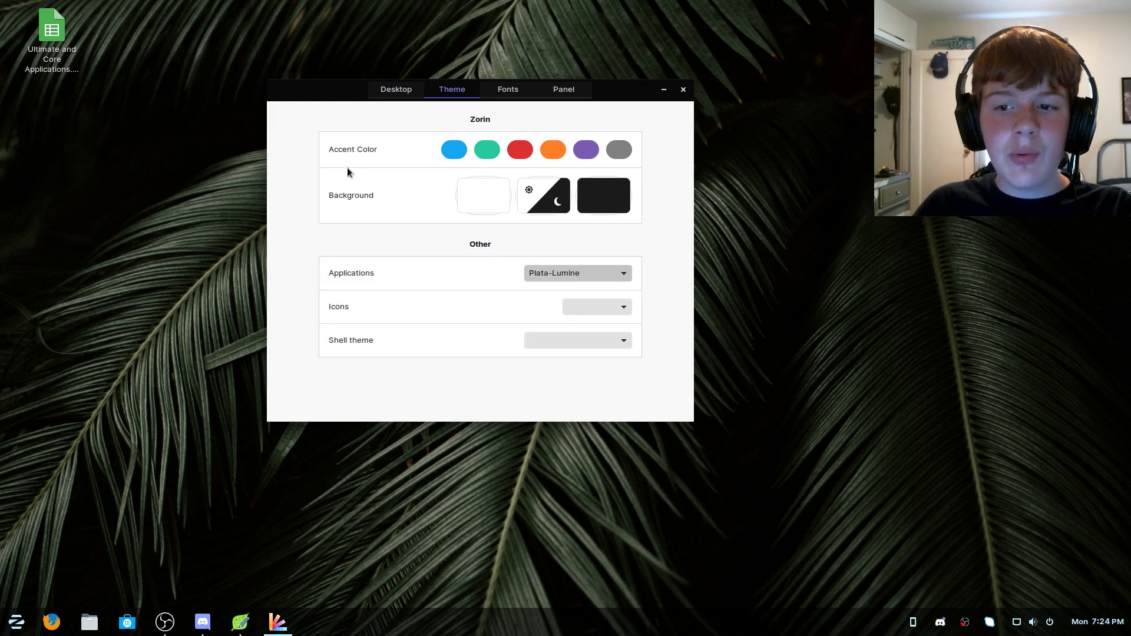
{"action": "left_click", "coordinate": [588, 282]}
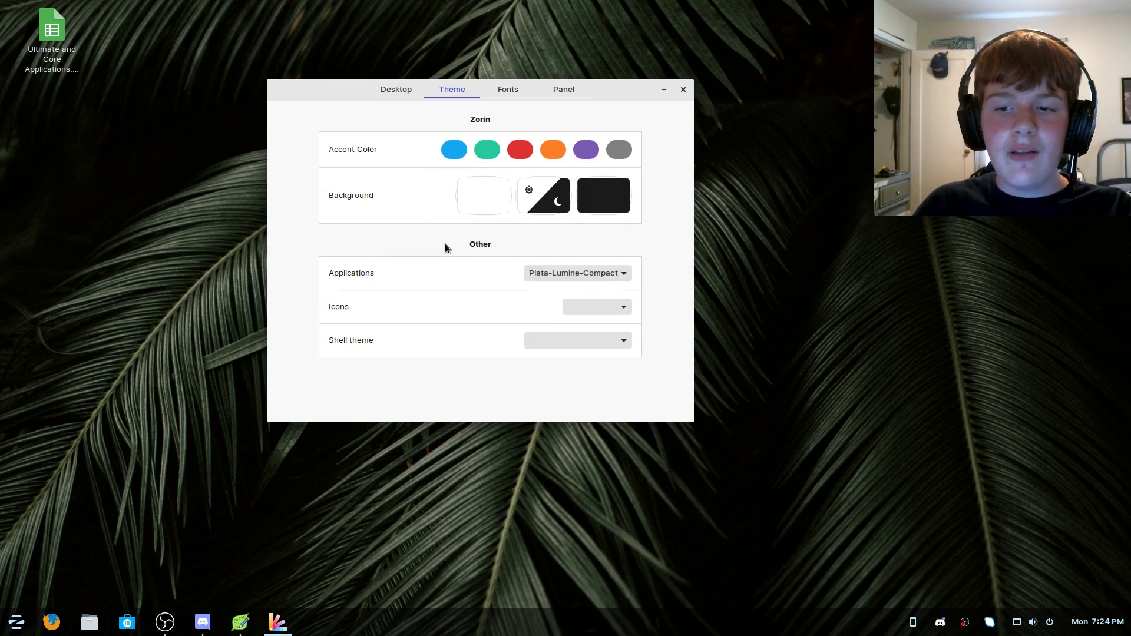
{"action": "left_click_drag", "start_coordinate": [320, 100], "coordinate": [299, 60]}
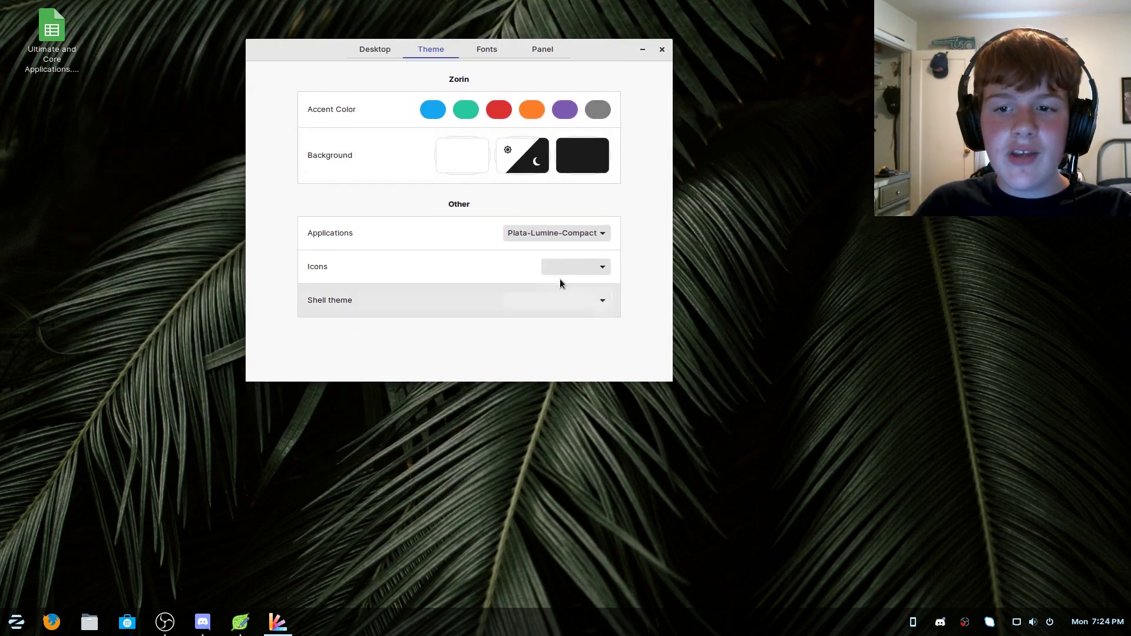
{"action": "left_click", "coordinate": [534, 233]}
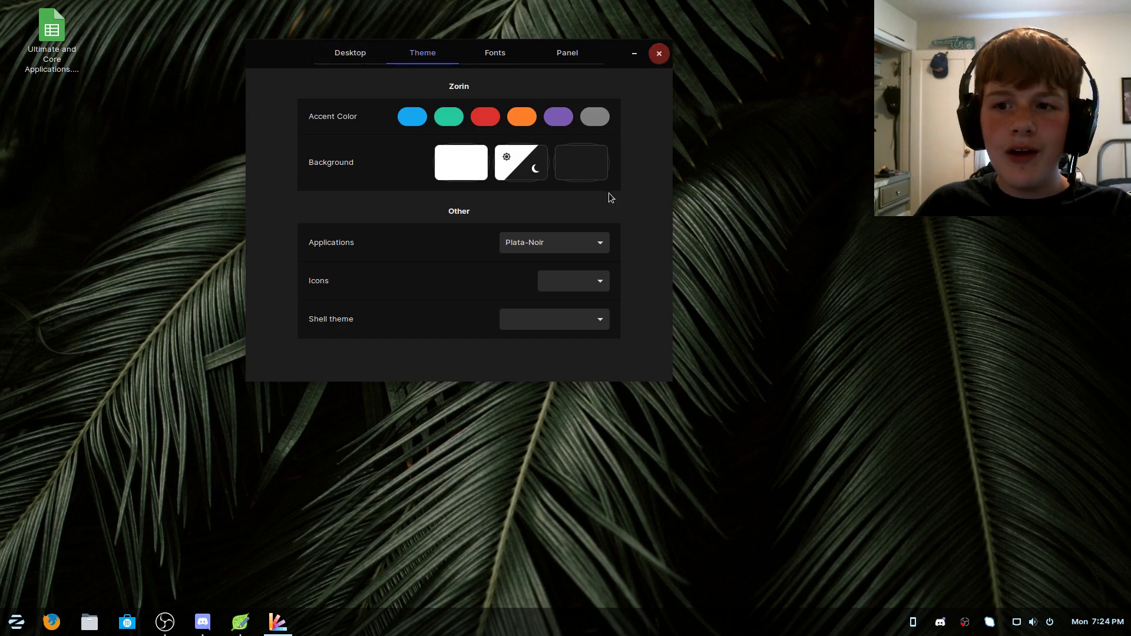
{"action": "left_click", "coordinate": [548, 242]}
{"action": "left_click", "coordinate": [544, 263]}
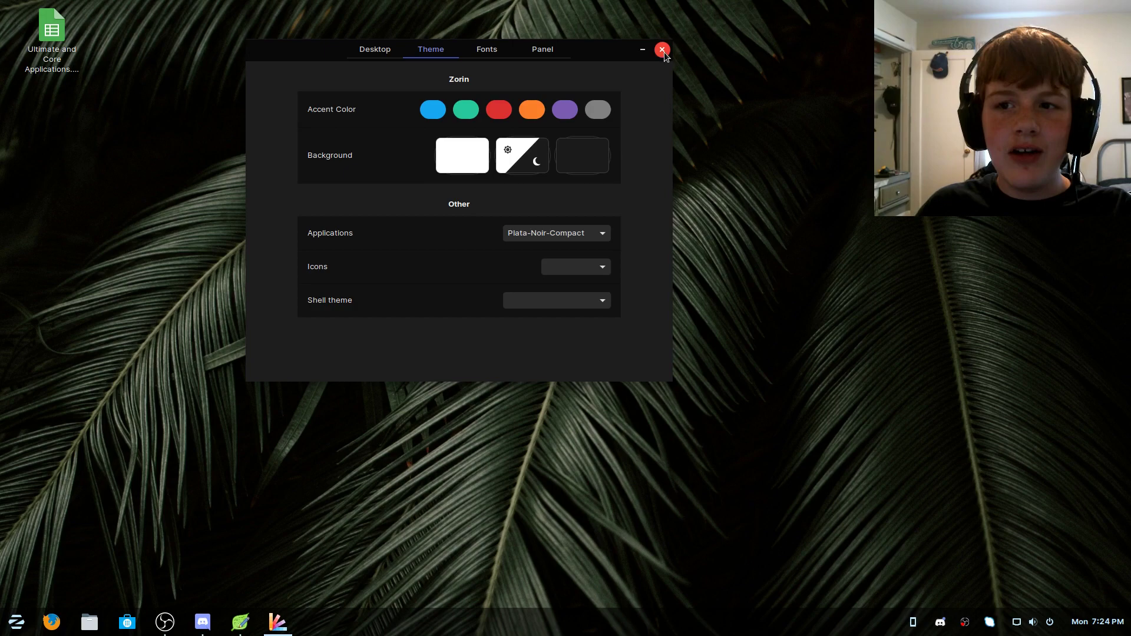
{"action": "left_click", "coordinate": [560, 233]}
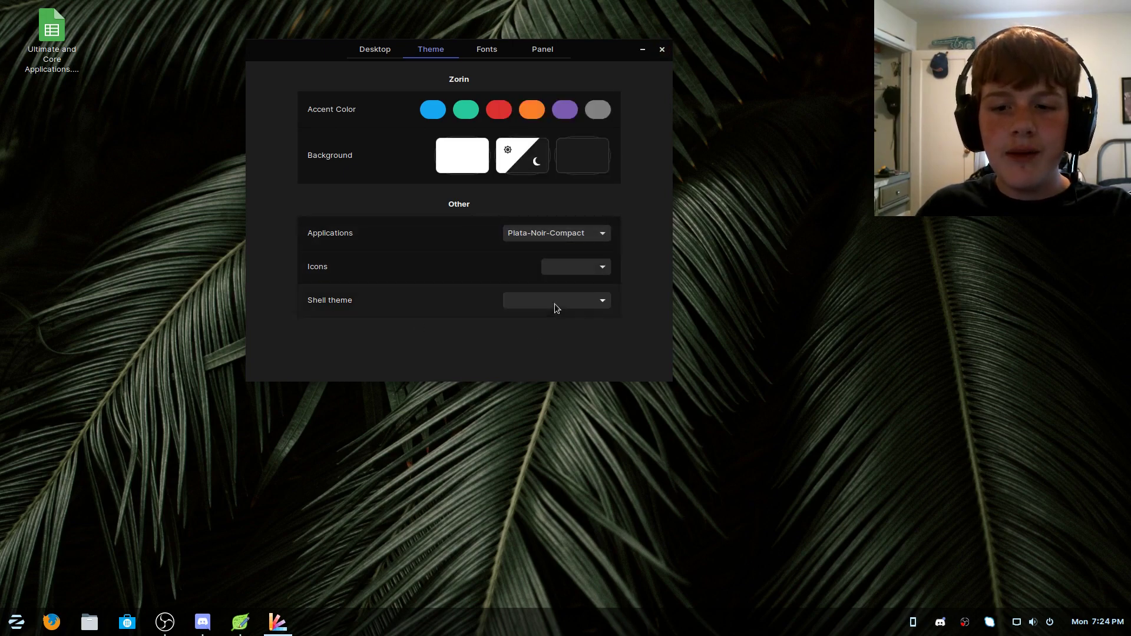
- Set the icon theme to Papirus-Dark and show the shell theme list
{"action": "left_click", "coordinate": [572, 266]}
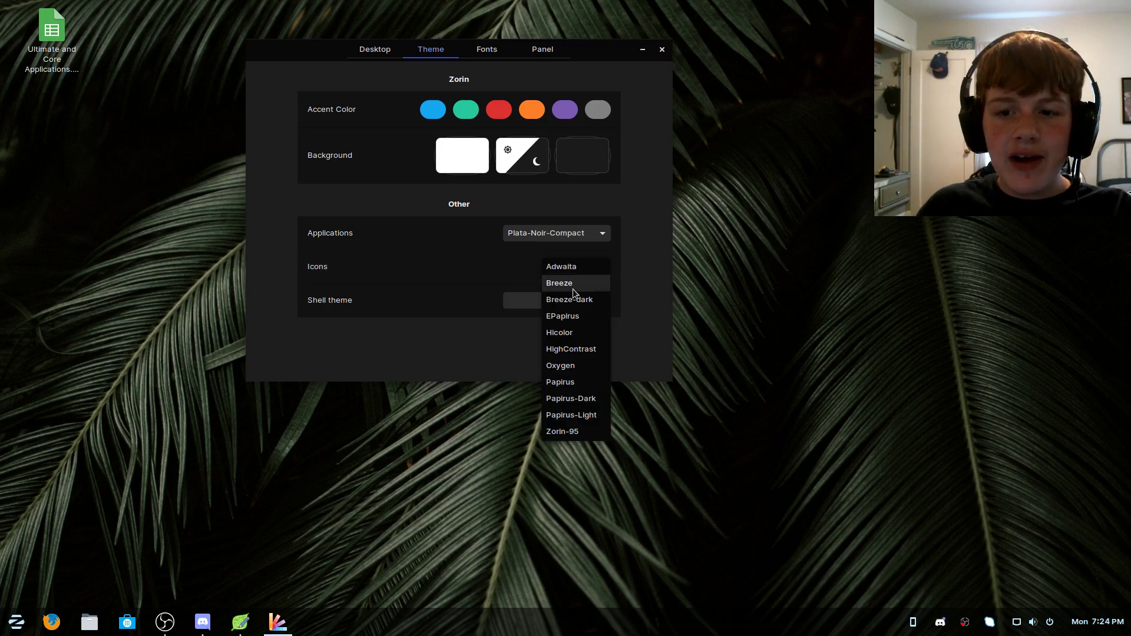
{"action": "left_click", "coordinate": [575, 399]}
{"action": "key", "text": "super"}
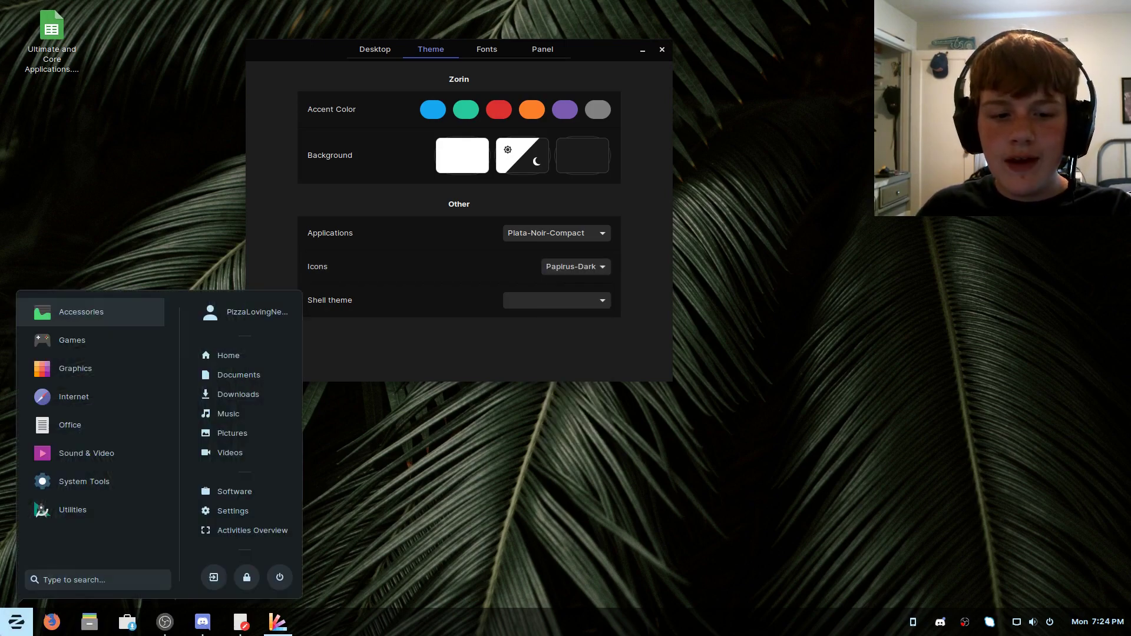
{"action": "key", "text": "super"}
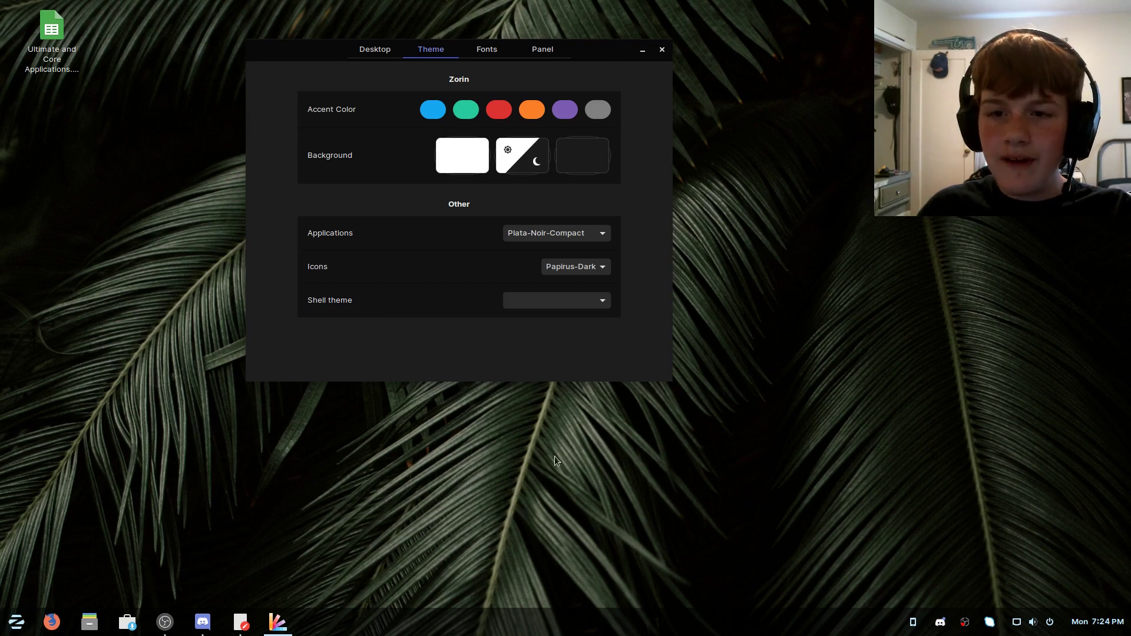
{"action": "key", "text": "super"}
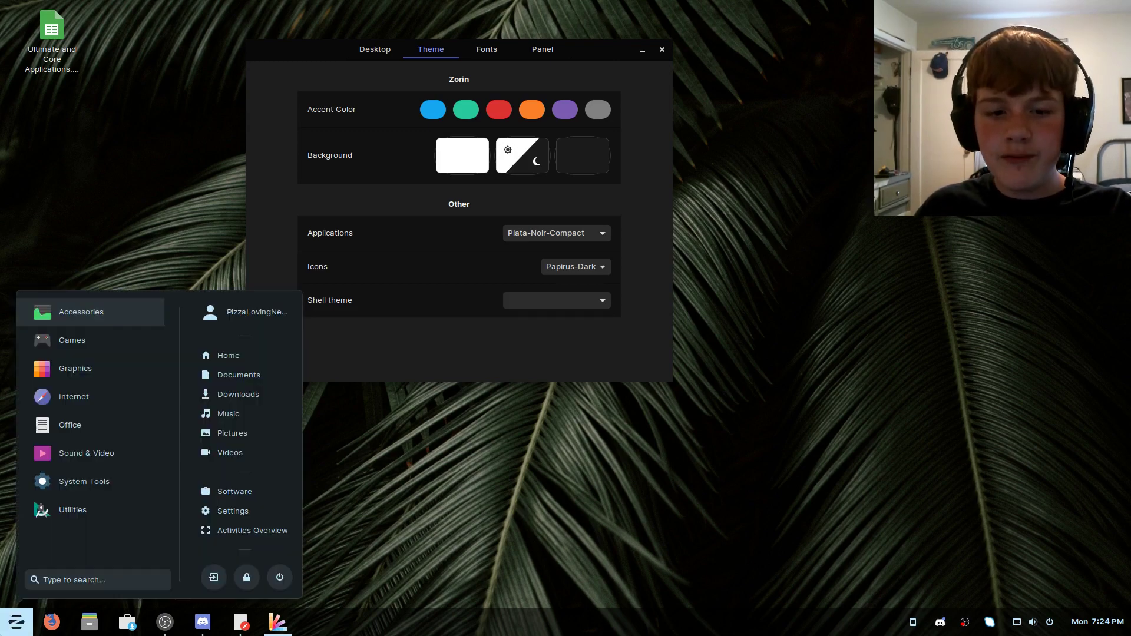
{"action": "key", "text": "super"}
{"action": "left_click", "coordinate": [553, 299]}
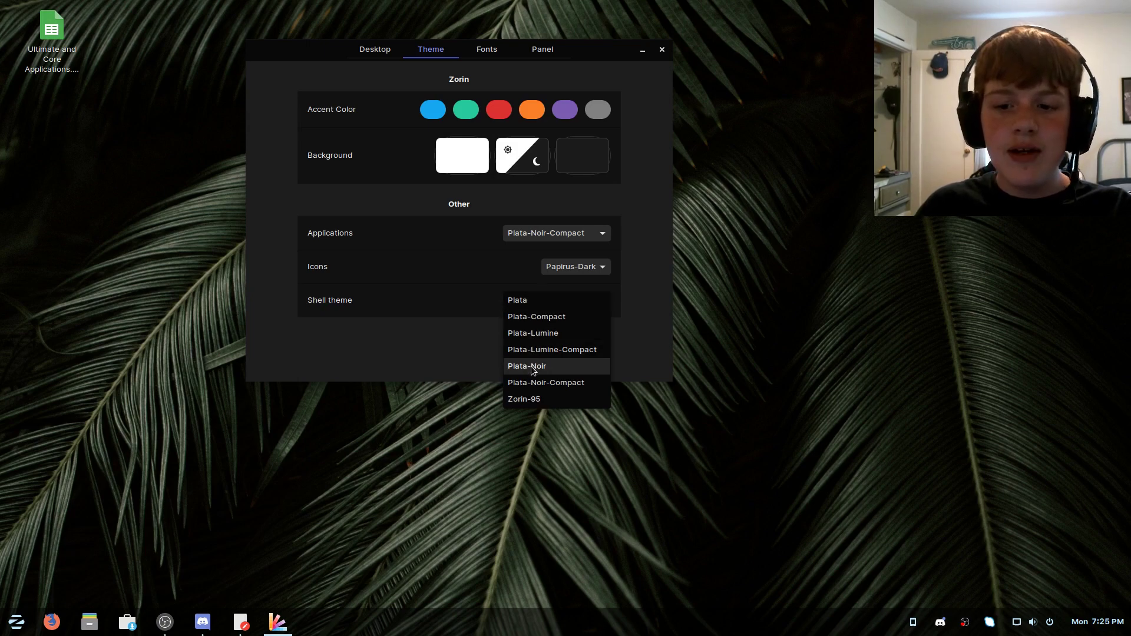
- Try the Plata and Plata-Compact shell themes
{"action": "left_click", "coordinate": [535, 303]}
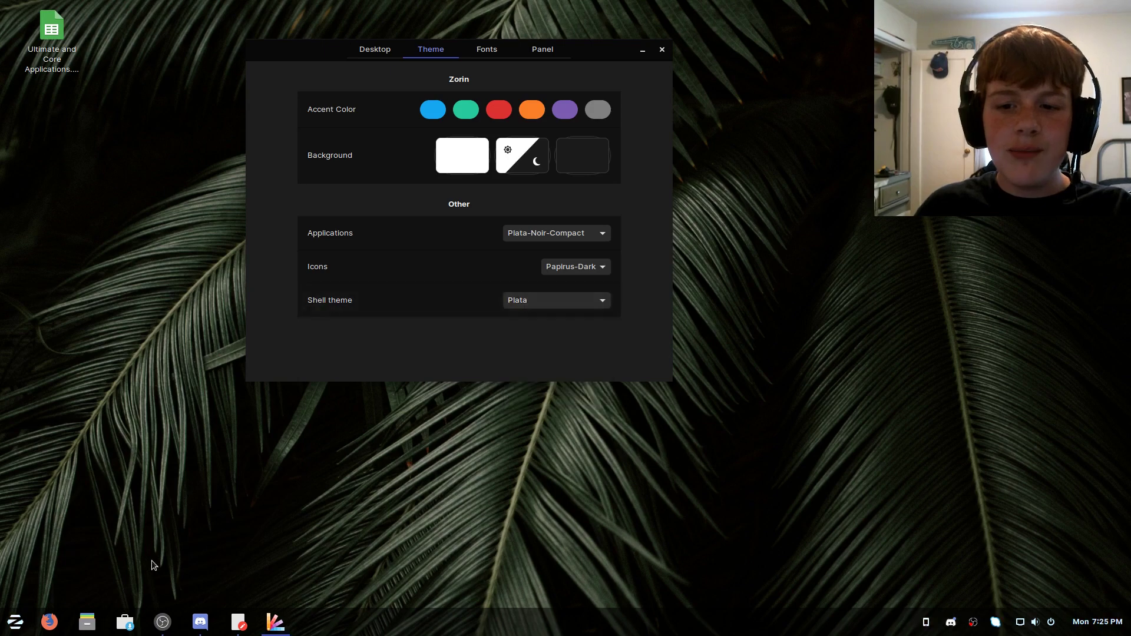
{"action": "left_click", "coordinate": [15, 621]}
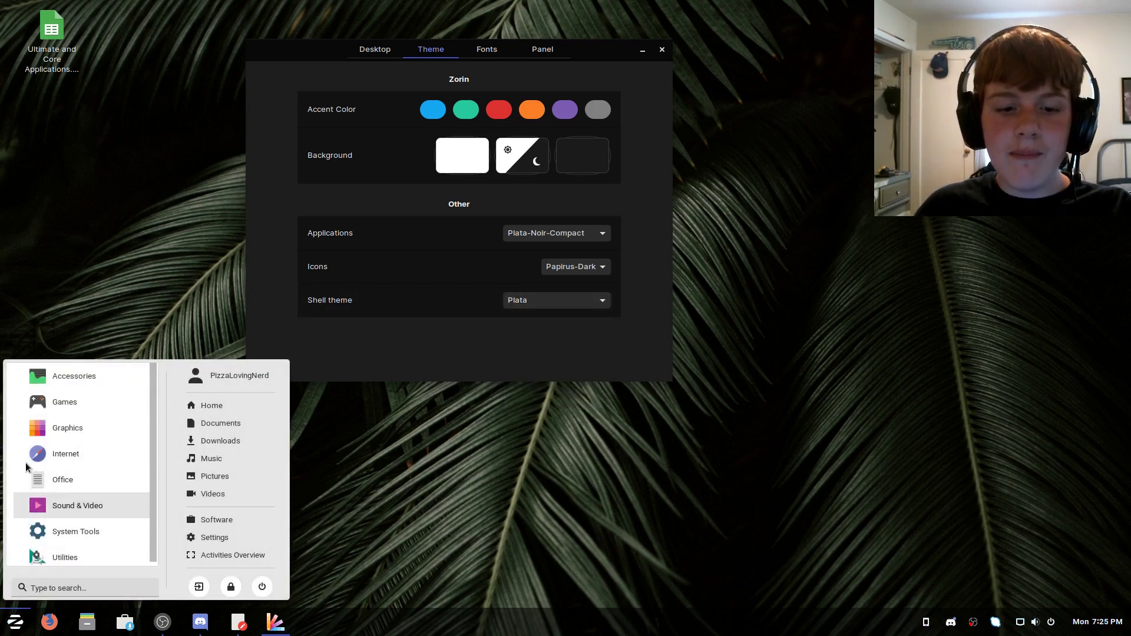
{"action": "left_click", "coordinate": [548, 301]}
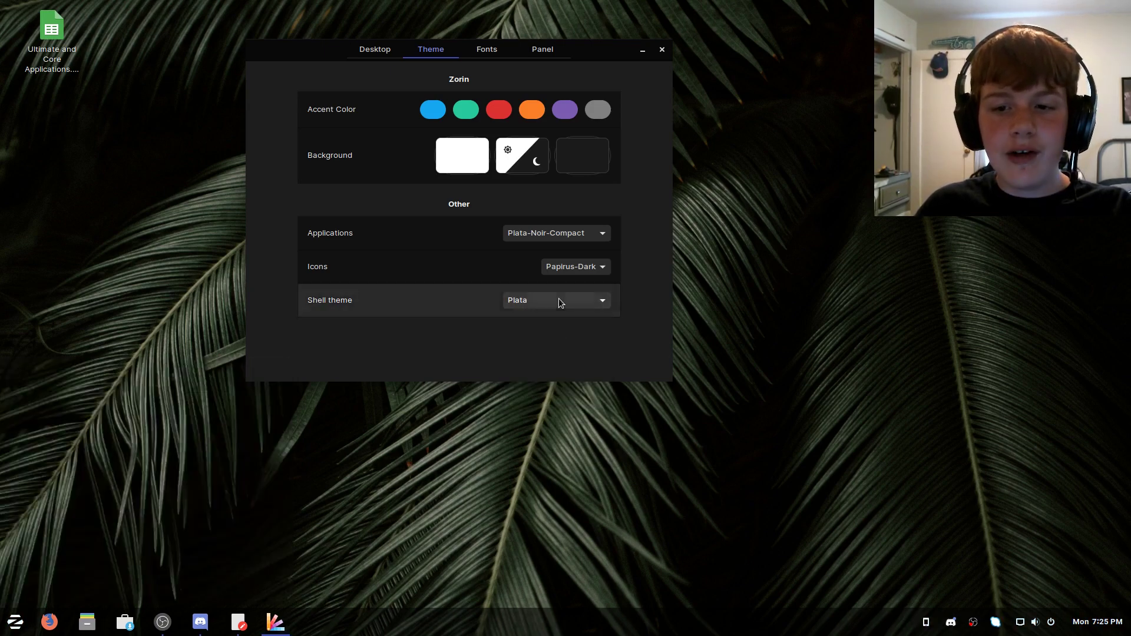
{"action": "left_click", "coordinate": [563, 320]}
{"action": "key", "text": "super"}
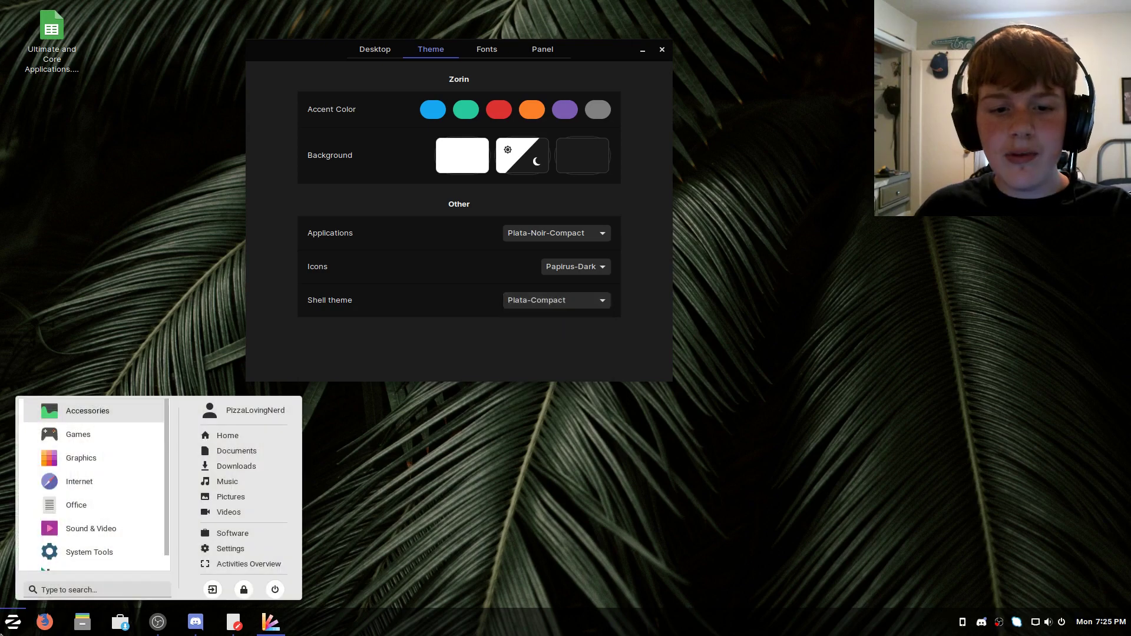
{"action": "scroll", "coordinate": [143, 475], "scroll_direction": "down", "scroll_amount": 2}
{"action": "scroll", "coordinate": [144, 471], "scroll_direction": "up", "scroll_amount": 2}
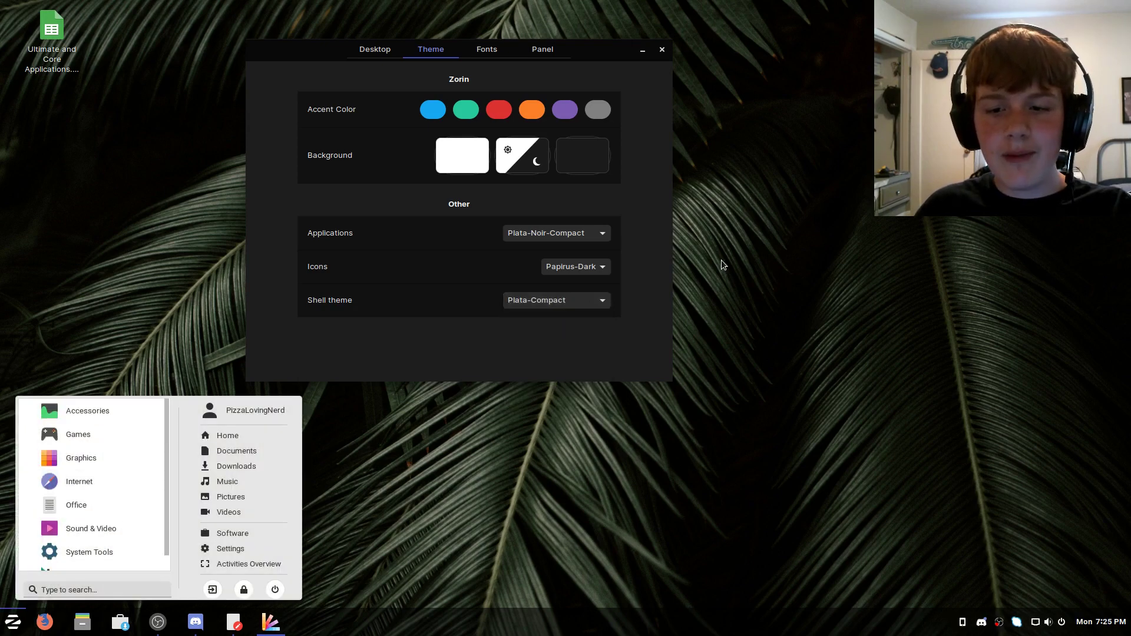
- Switch the shell theme back to Plata, then settle on Zorin-95
{"action": "left_click", "coordinate": [672, 284]}
{"action": "left_click", "coordinate": [556, 301]}
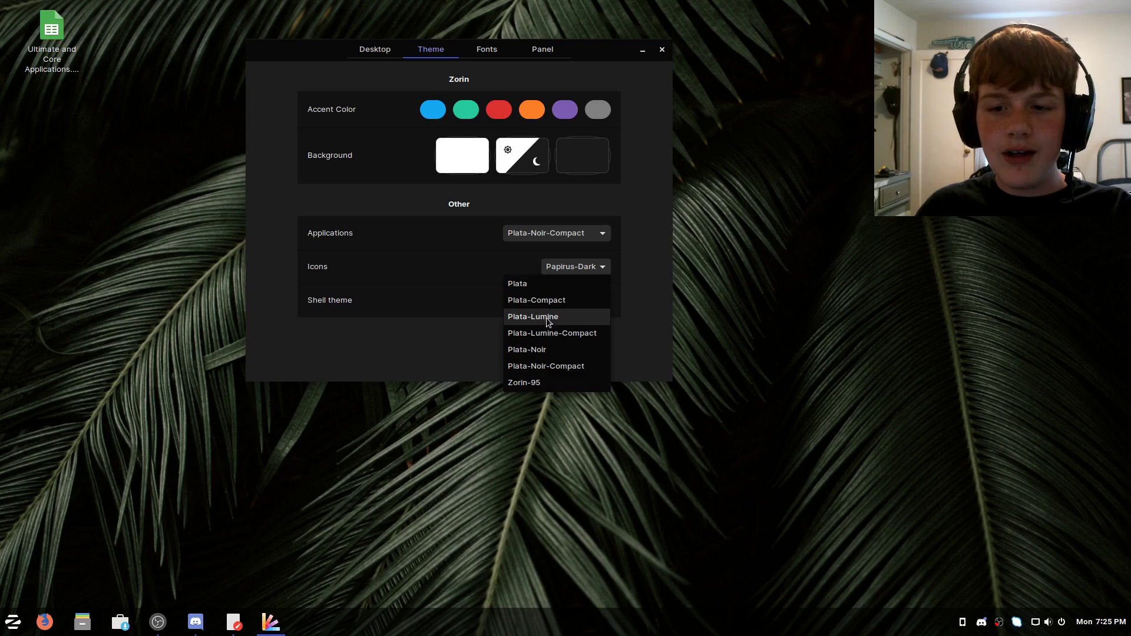
{"action": "left_click", "coordinate": [530, 284]}
{"action": "key", "text": "super"}
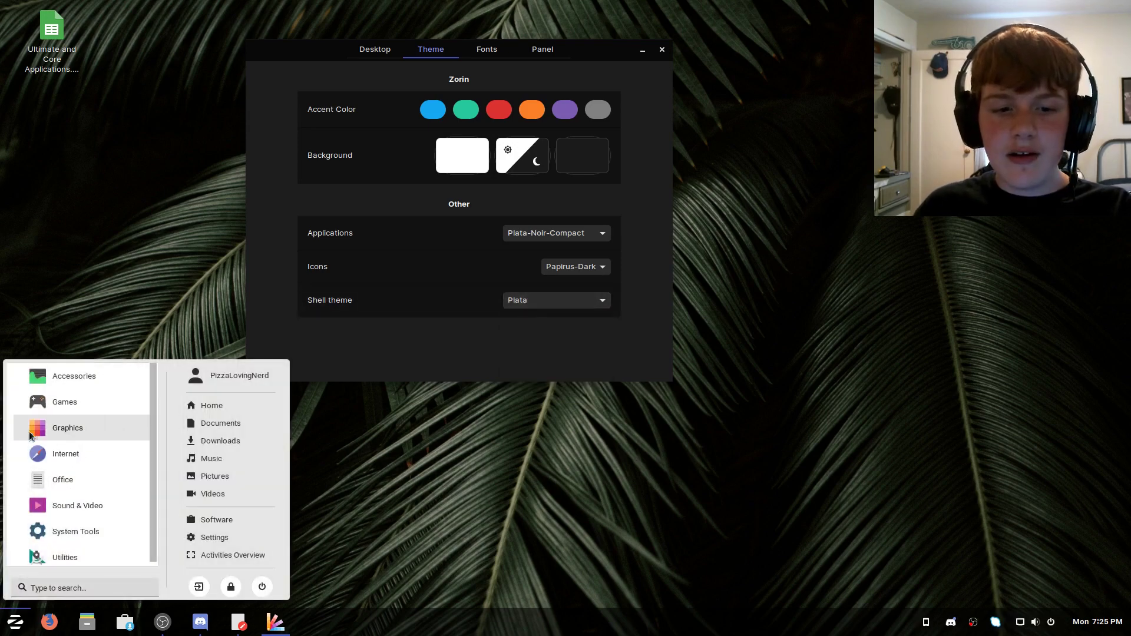
{"action": "left_click", "coordinate": [603, 300]}
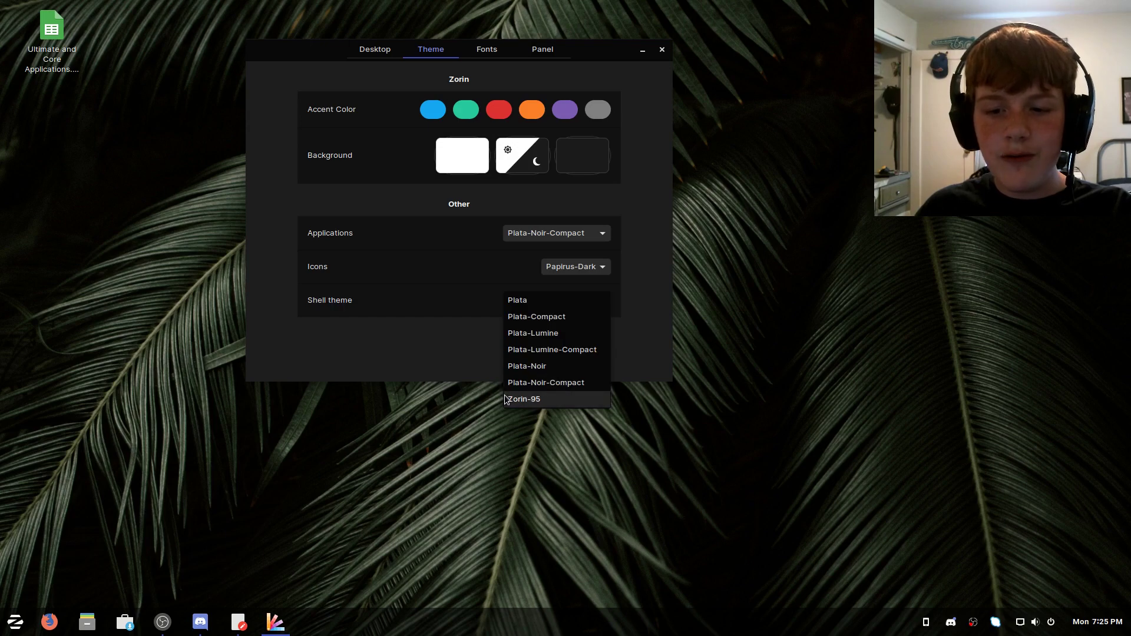
{"action": "left_click", "coordinate": [524, 399]}
{"action": "key", "text": "super"}
{"action": "key", "text": "super"}
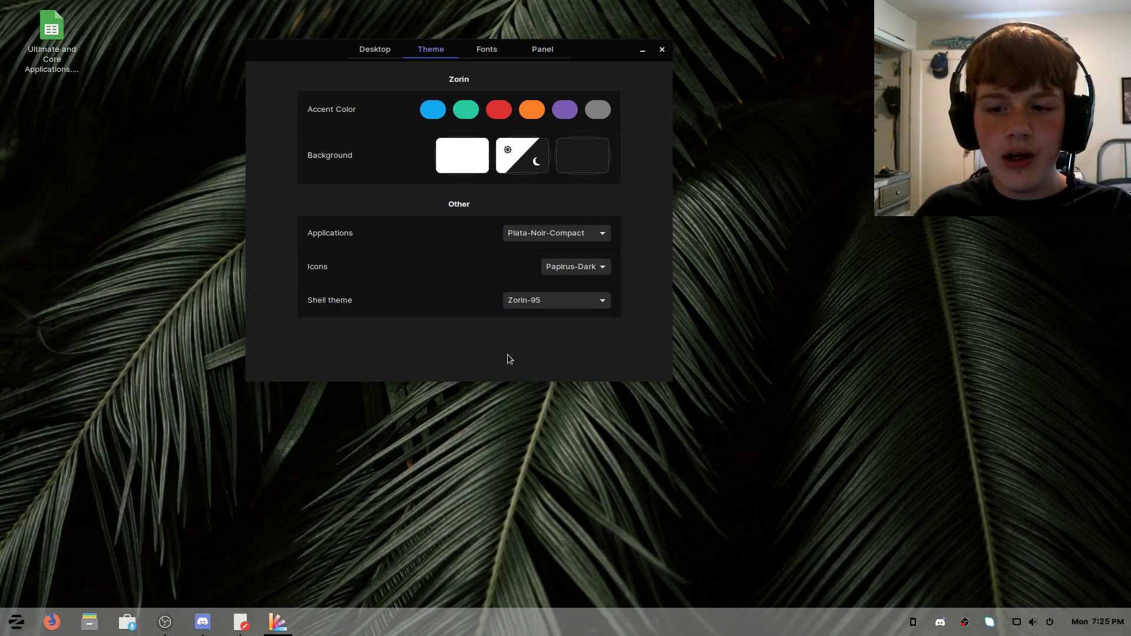
{"action": "left_click", "coordinate": [558, 300]}
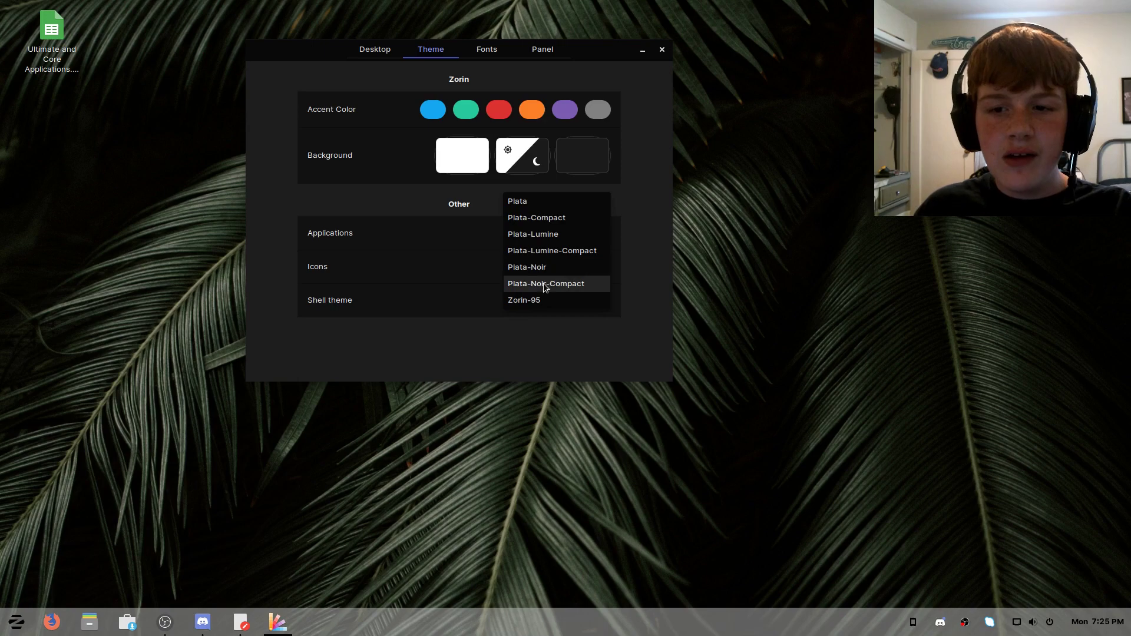
{"action": "left_click", "coordinate": [391, 344]}
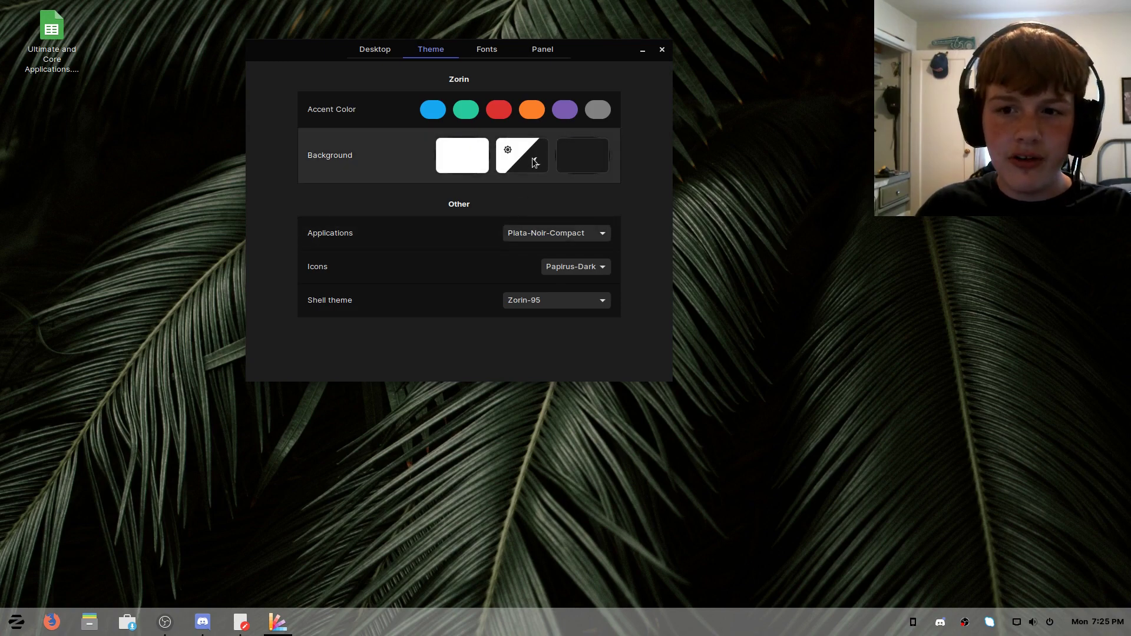
- Switch the desktop background to dark, dismissing the app launcher that keeps opening
{"action": "left_click", "coordinate": [600, 153]}
{"action": "left_click", "coordinate": [15, 626]}
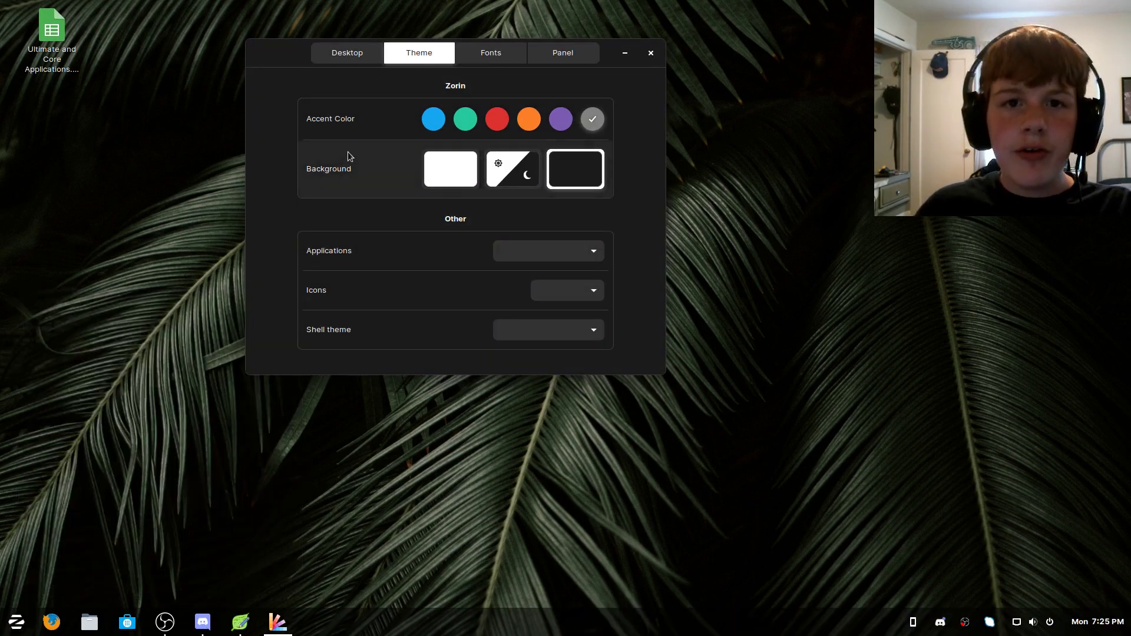
{"action": "key", "text": "super"}
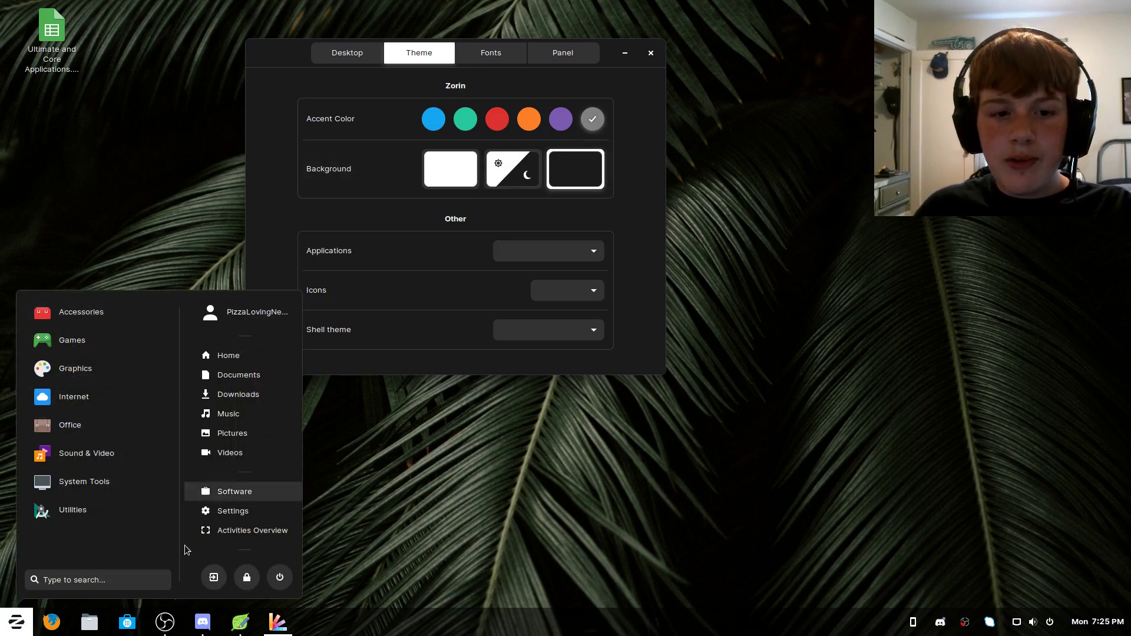
{"action": "key", "text": "super"}
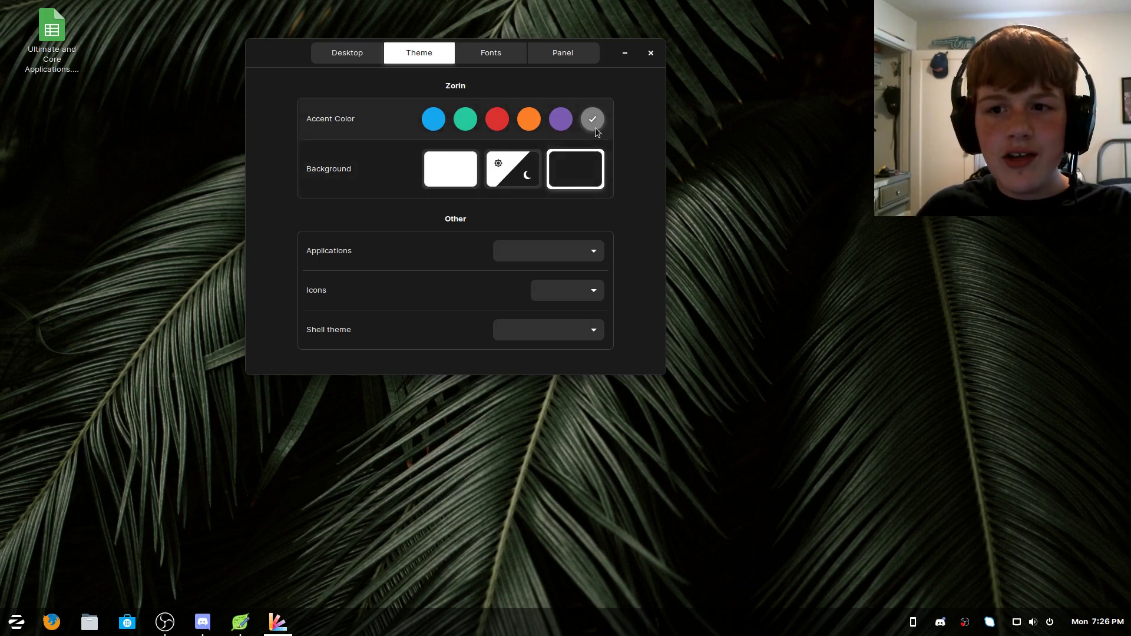
{"action": "key", "text": "super"}
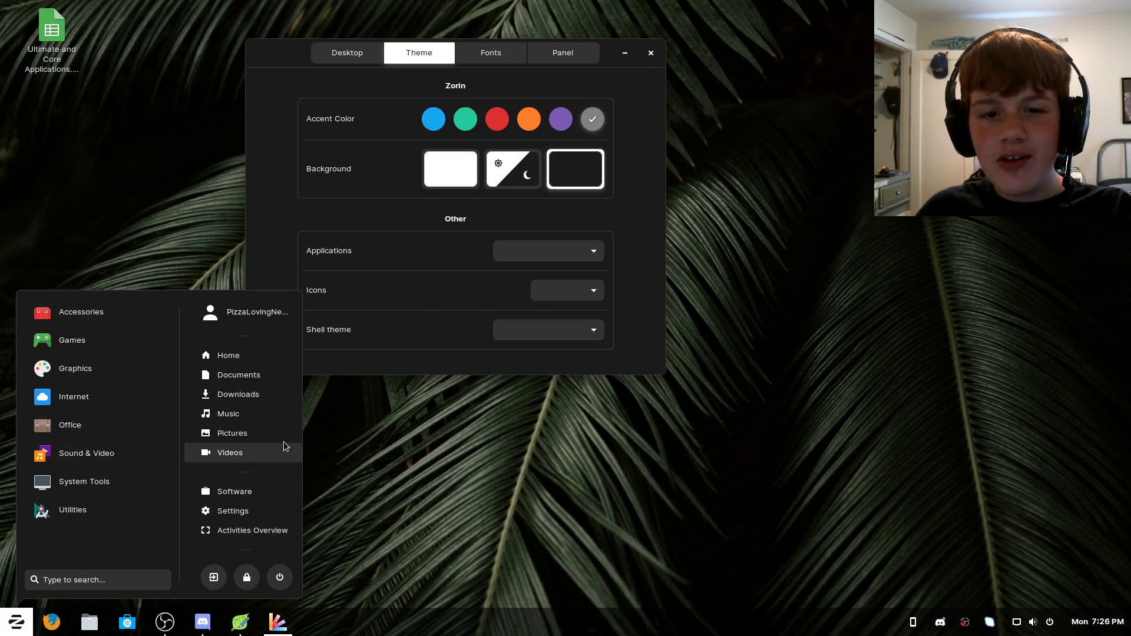
- Reapply Plata-Noir-Compact for applications and Papirus-Dark for icons
{"action": "left_click", "coordinate": [553, 246]}
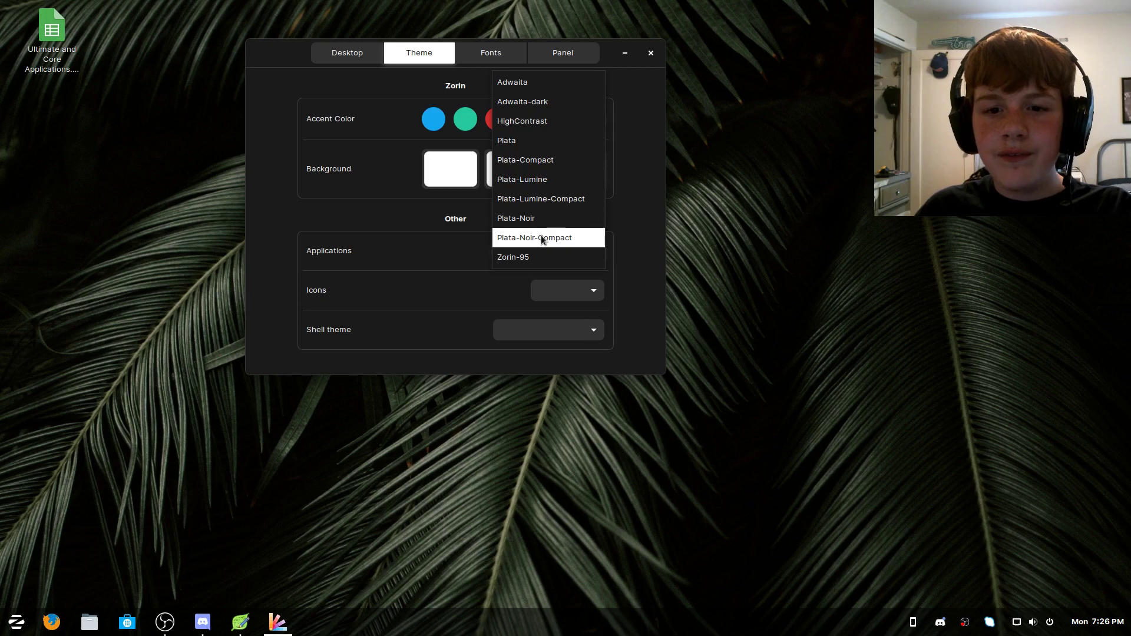
{"action": "left_click", "coordinate": [543, 239]}
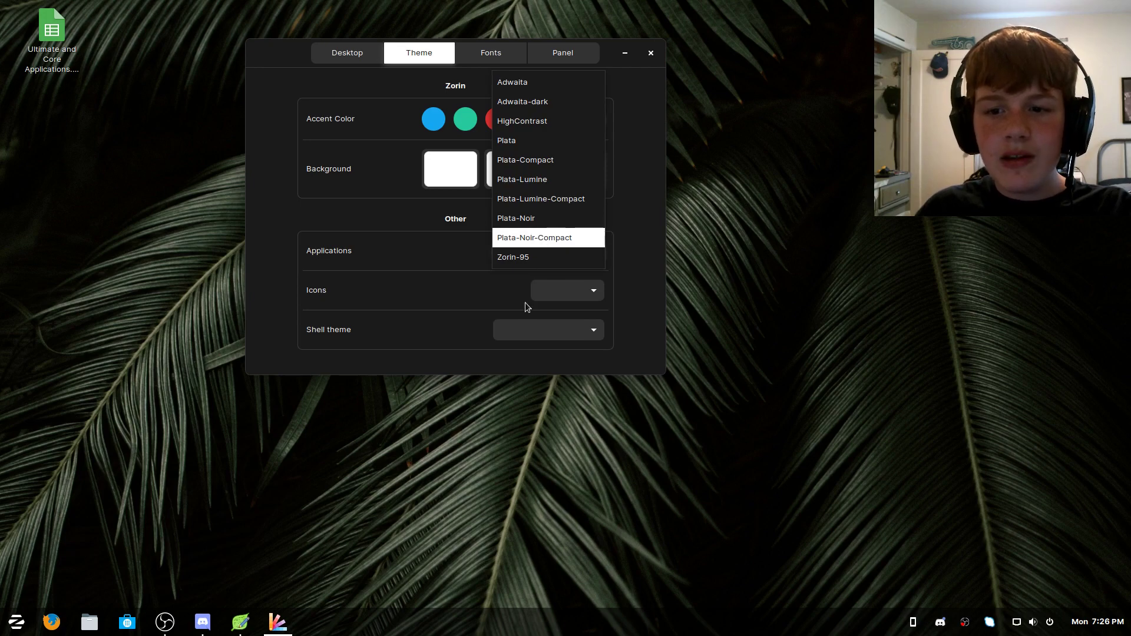
{"action": "left_click", "coordinate": [548, 291]}
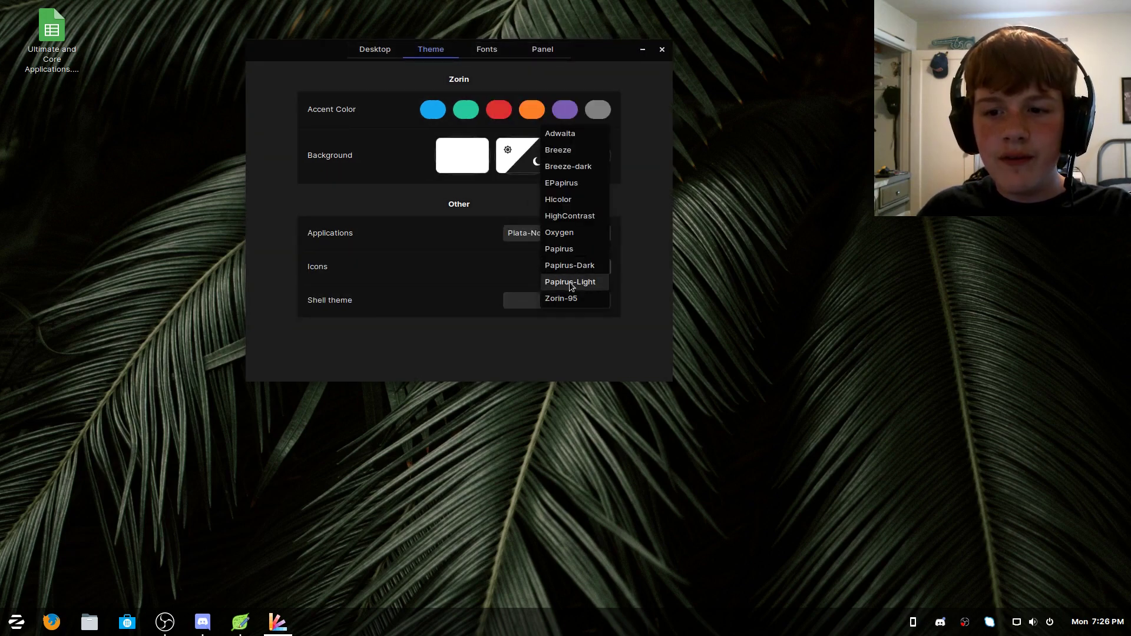
{"action": "left_click", "coordinate": [567, 266]}
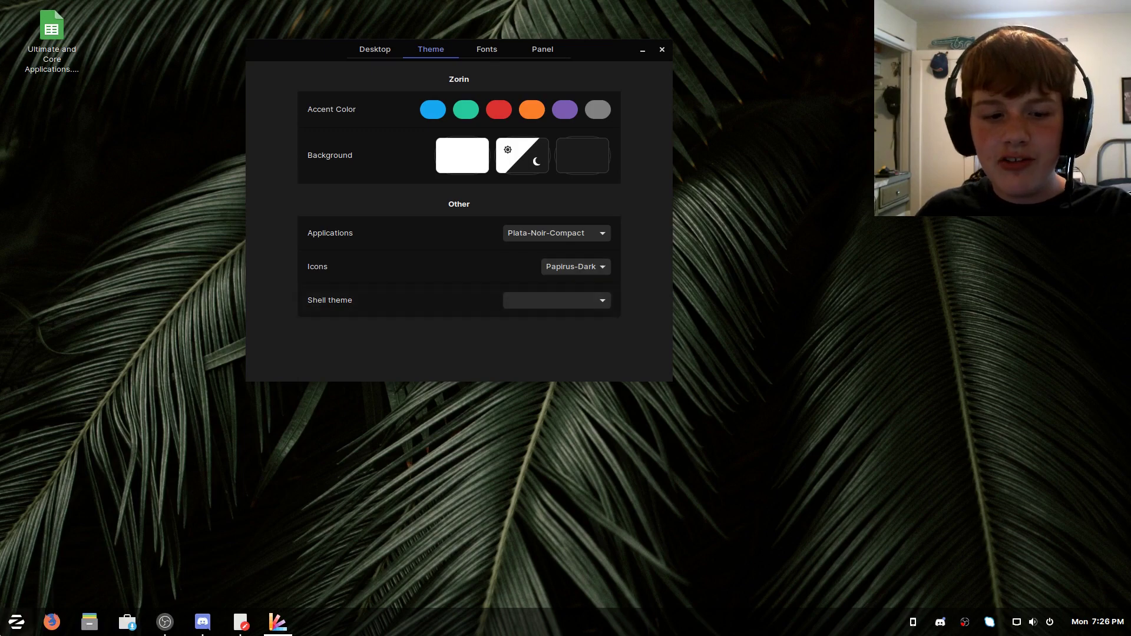
- Close the Zorin Appearance window
{"action": "left_click", "coordinate": [16, 622]}
{"action": "left_click", "coordinate": [16, 622]}
{"action": "left_click", "coordinate": [662, 49]}
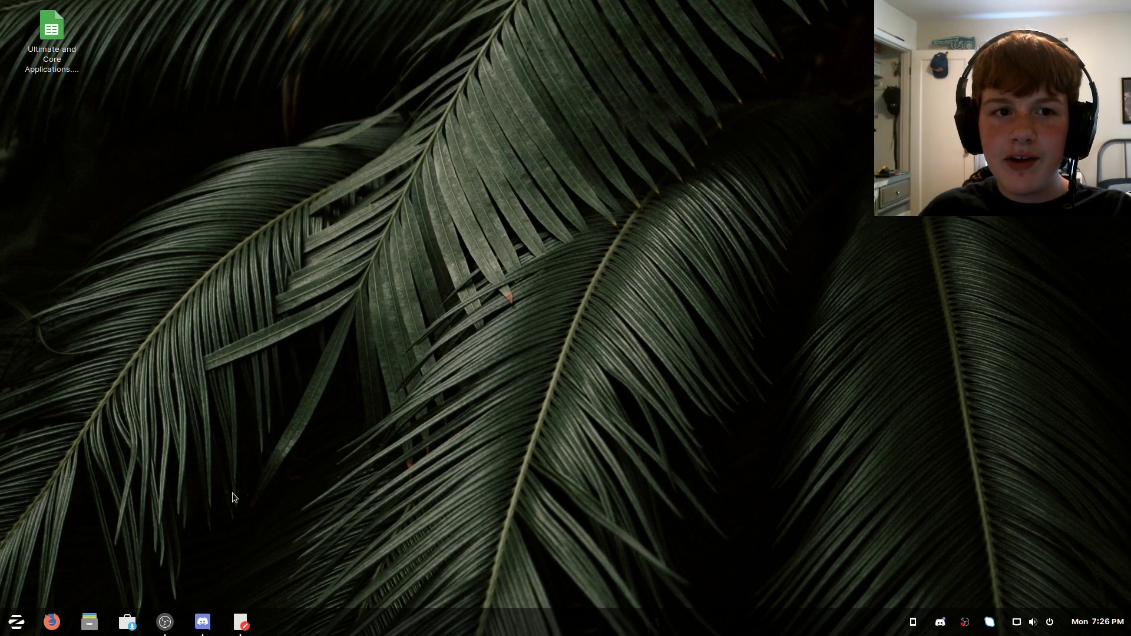
{"action": "left_click", "coordinate": [50, 622]}
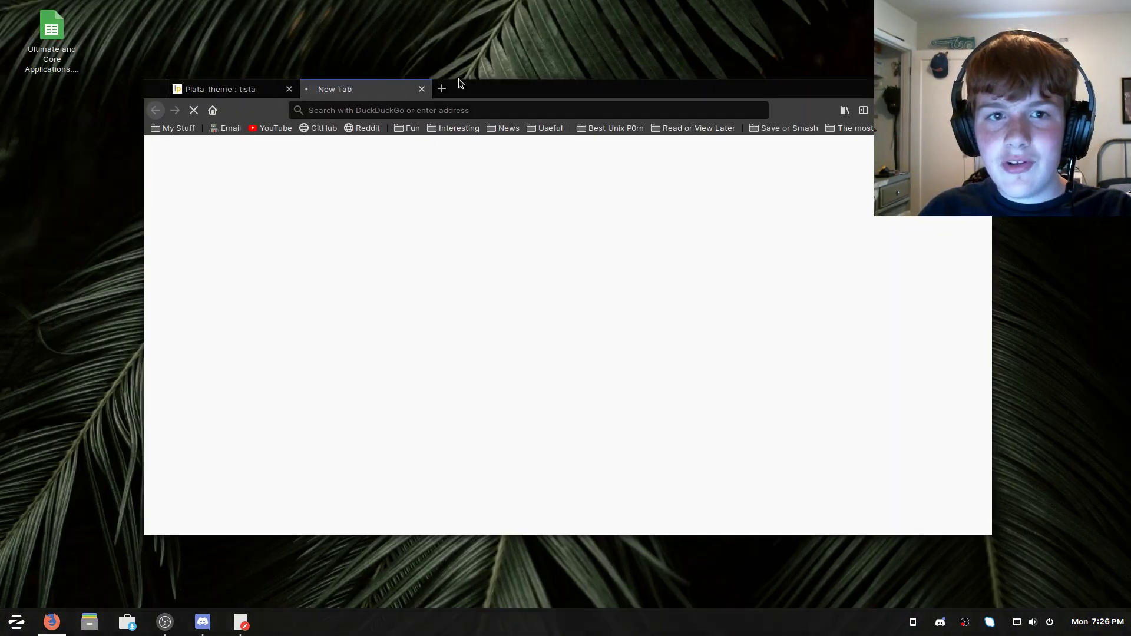
{"action": "left_click_drag", "start_coordinate": [425, 71], "coordinate": [508, 84]}
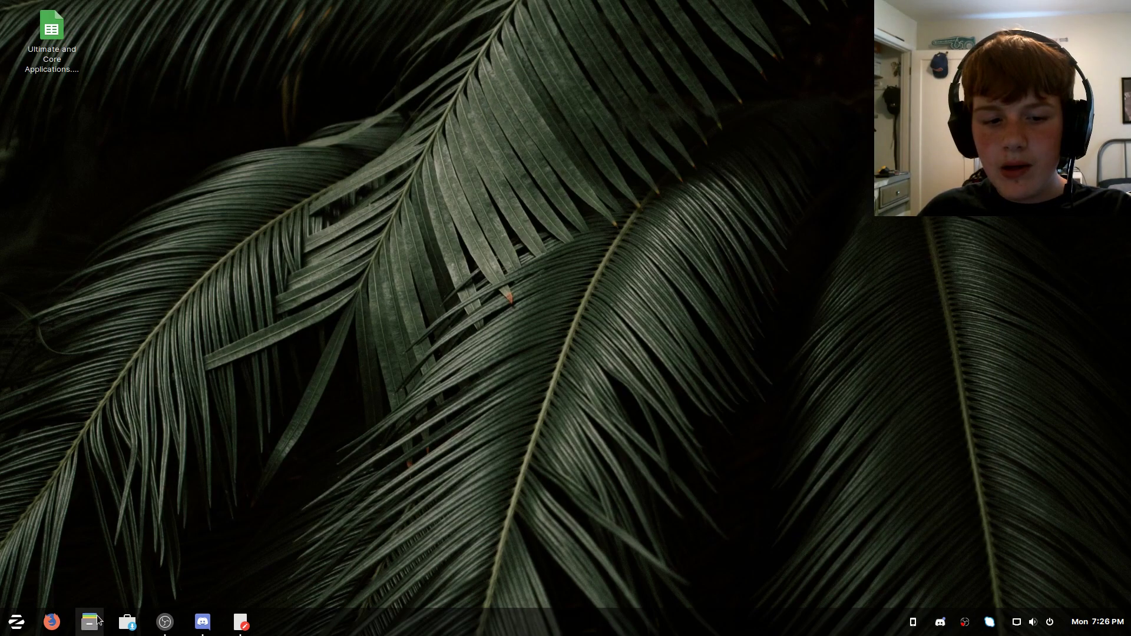
{"action": "left_click", "coordinate": [89, 622]}
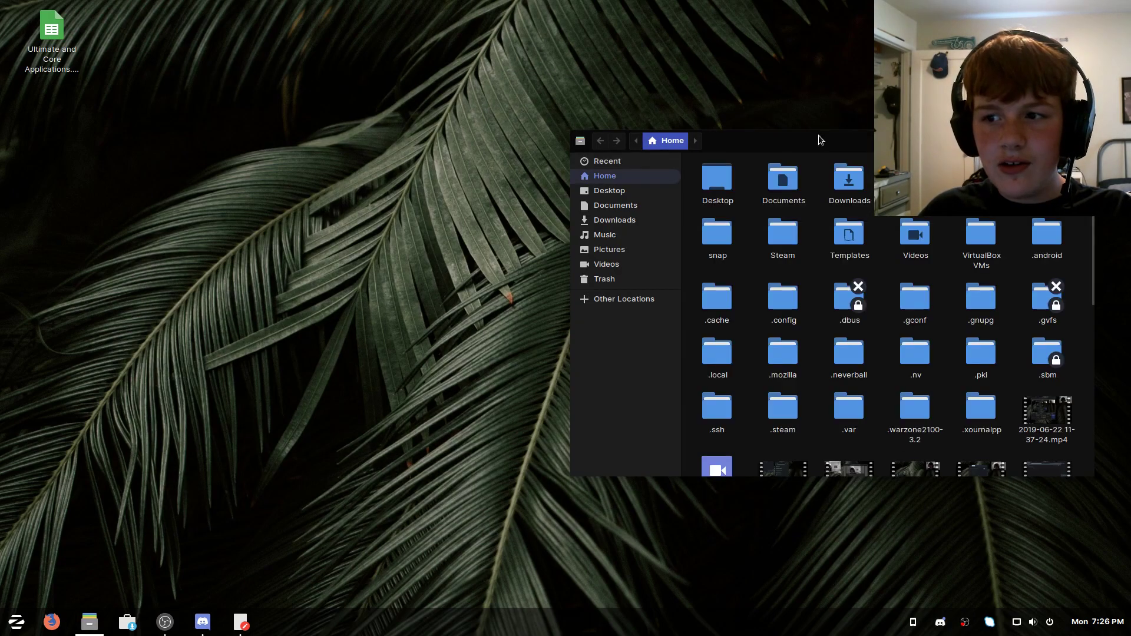
{"action": "left_click_drag", "start_coordinate": [821, 140], "coordinate": [504, 77]}
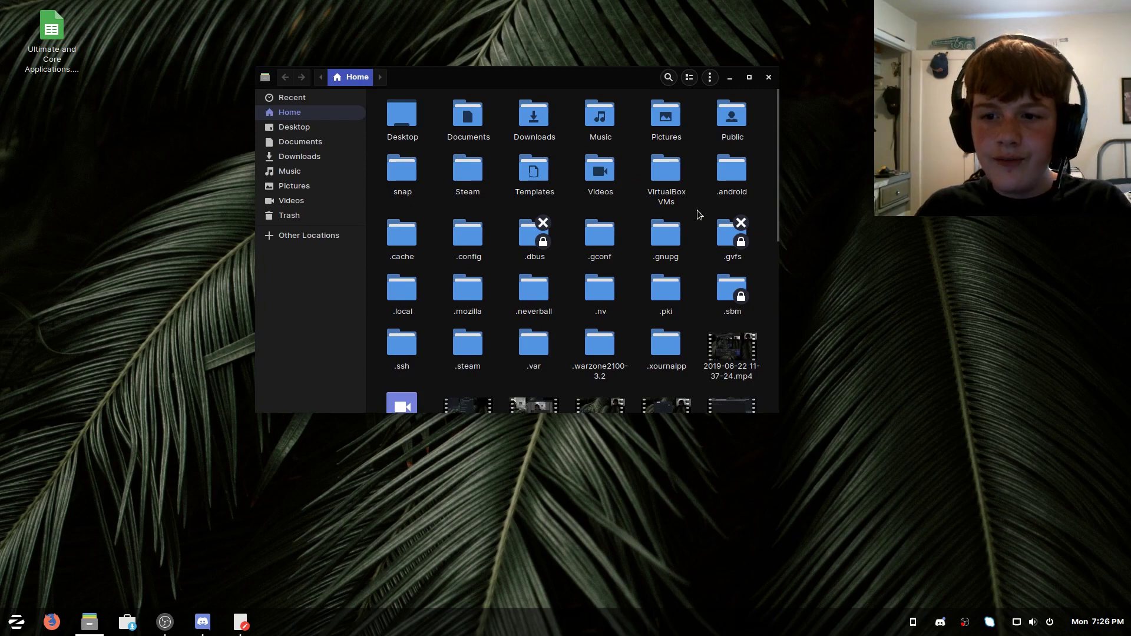
{"action": "key", "text": "ctrl+h"}
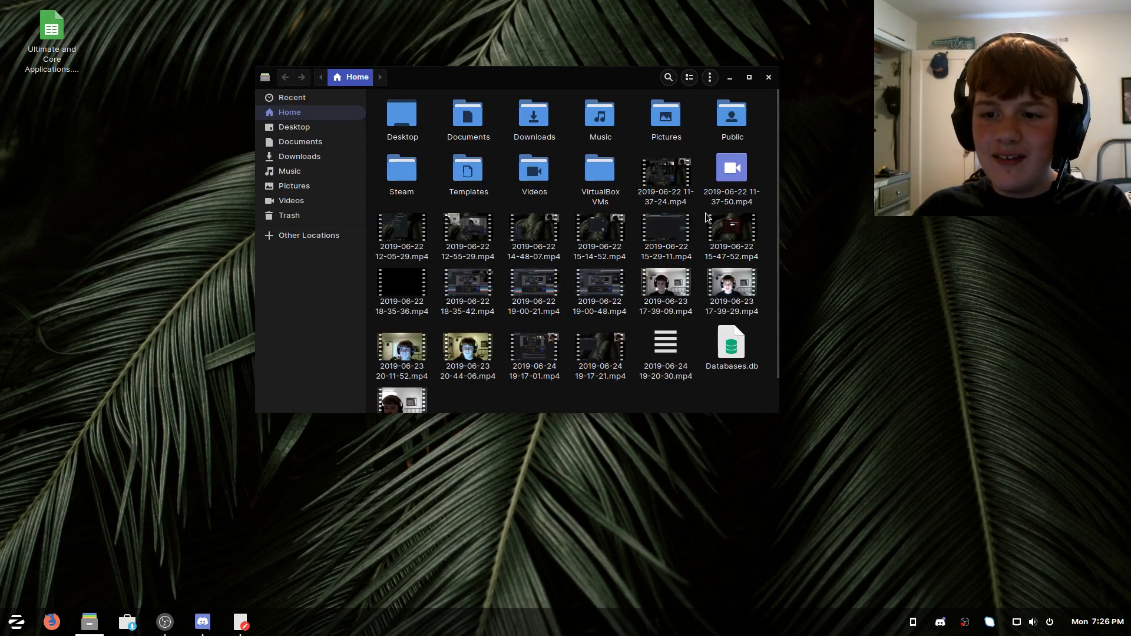
{"action": "scroll", "coordinate": [700, 208], "scroll_direction": "down", "scroll_amount": 2}
{"action": "scroll", "coordinate": [701, 208], "scroll_direction": "up", "scroll_amount": 2}
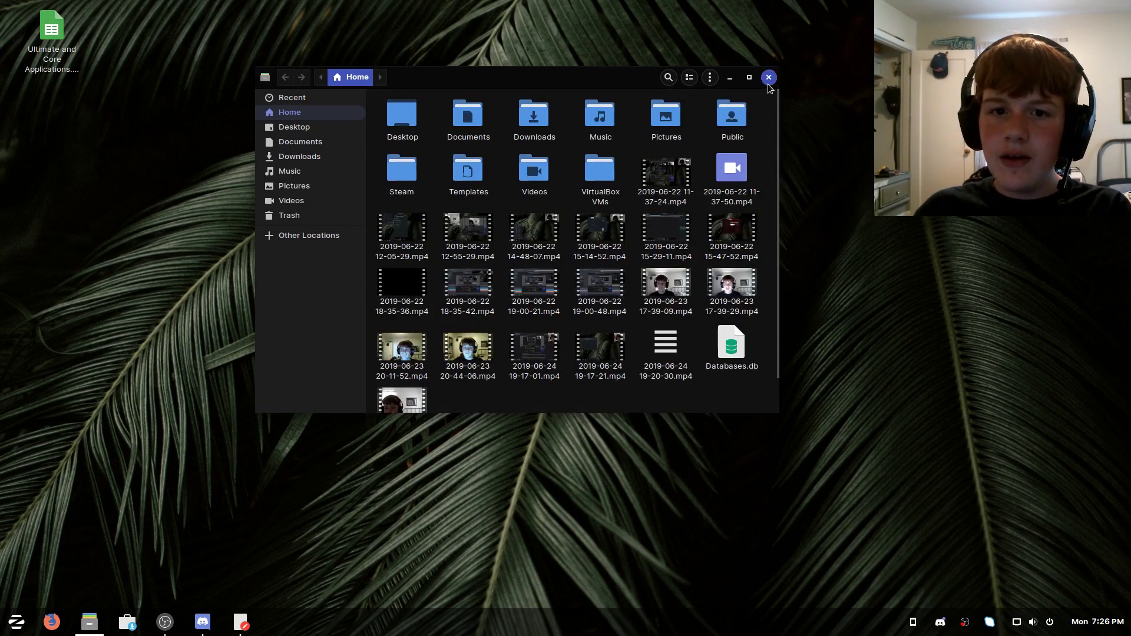
{"action": "left_click_drag", "start_coordinate": [769, 89], "coordinate": [793, 129]}
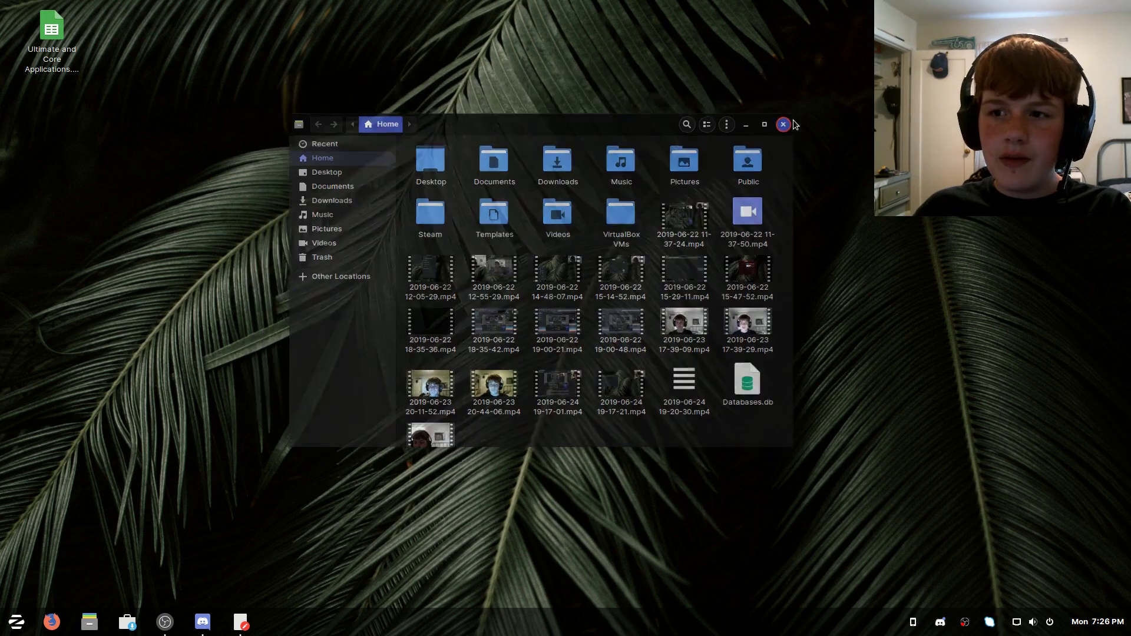
{"action": "left_click", "coordinate": [793, 117]}
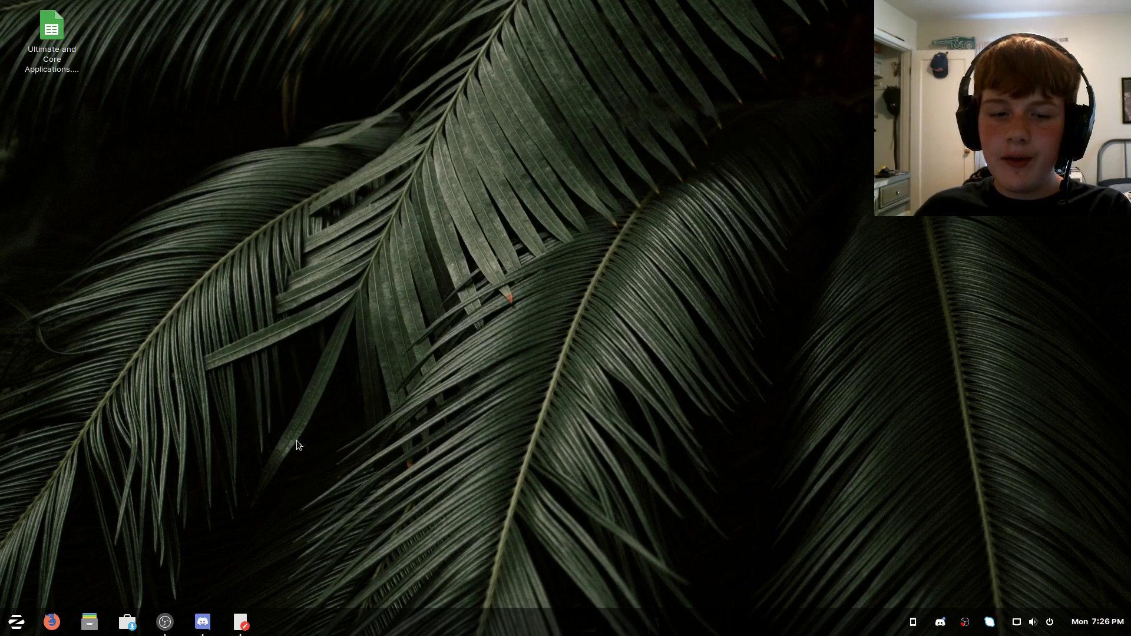